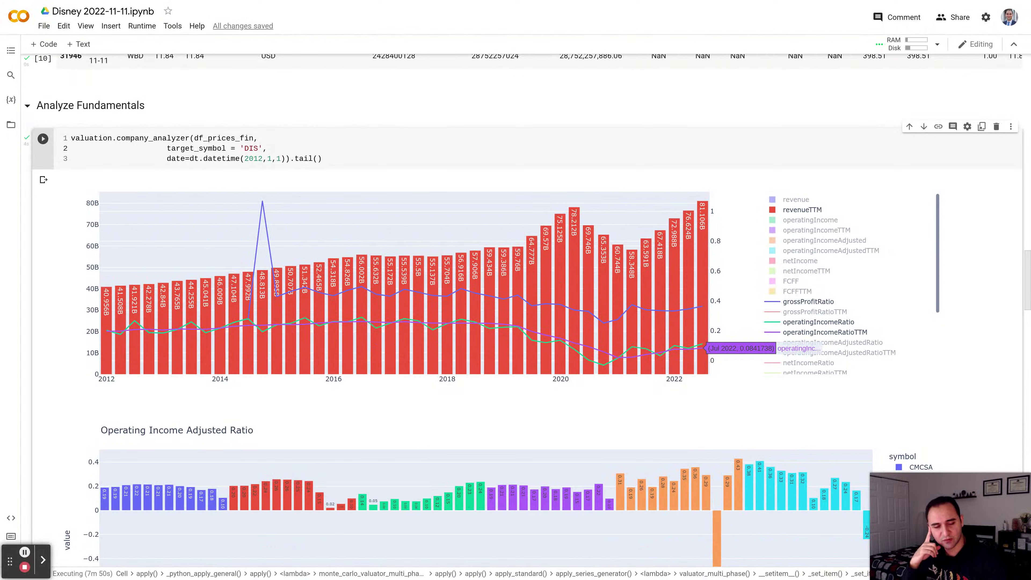
mouse_move(443, 303)
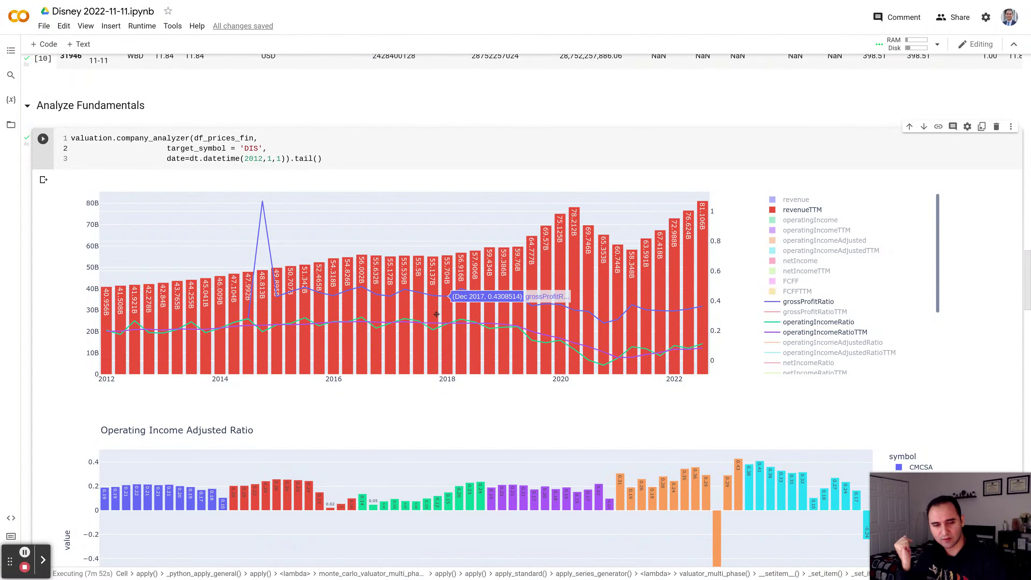
mouse_move(428, 324)
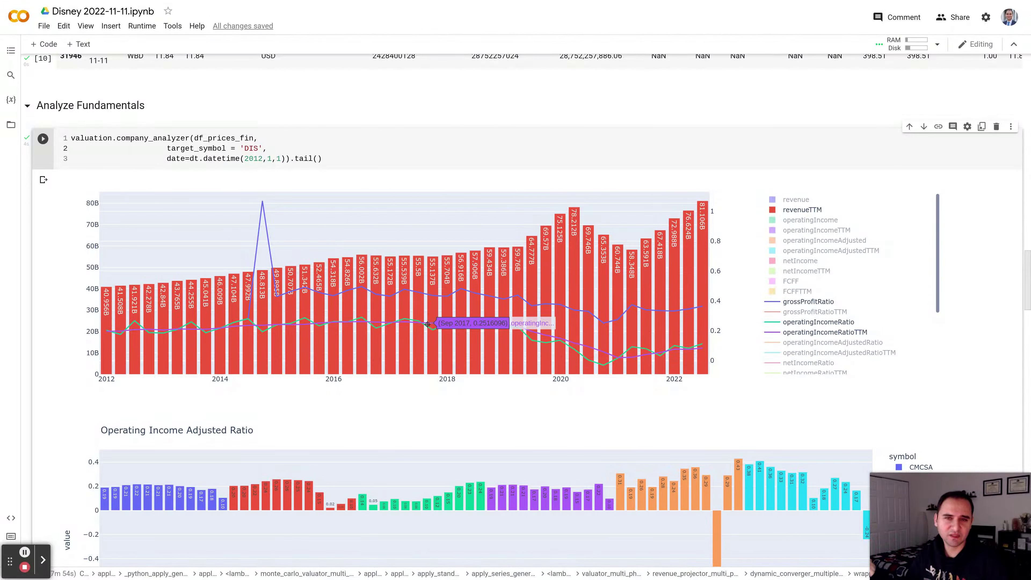
scroll(809, 446, down, 15)
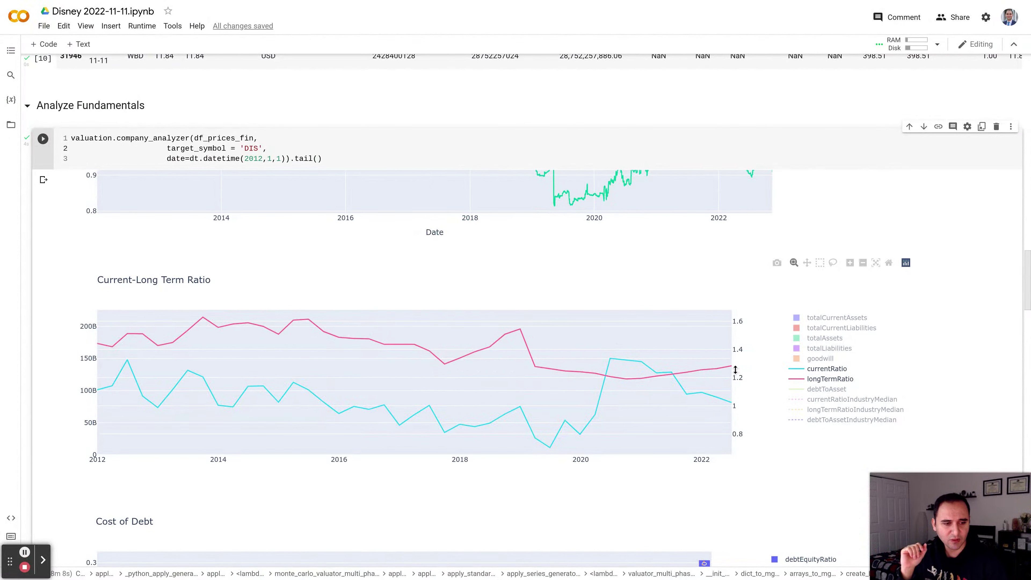
mouse_move(728, 366)
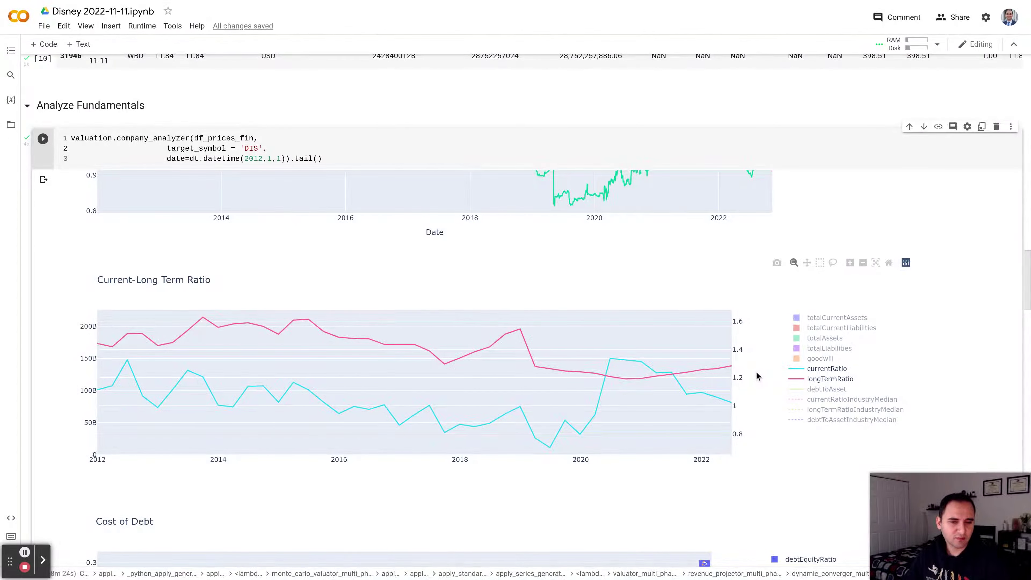
scroll(756, 372, down, 7)
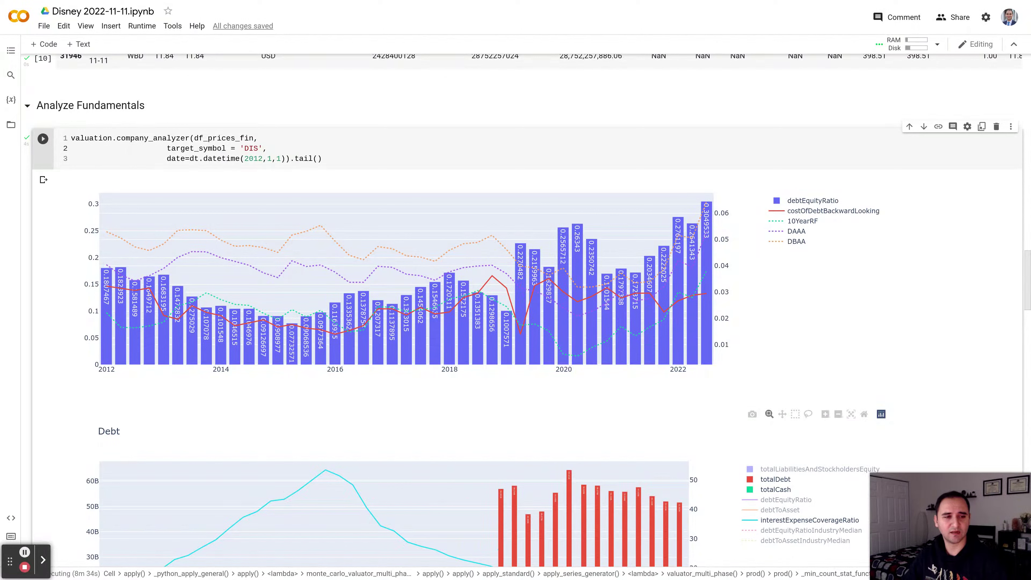
mouse_move(711, 358)
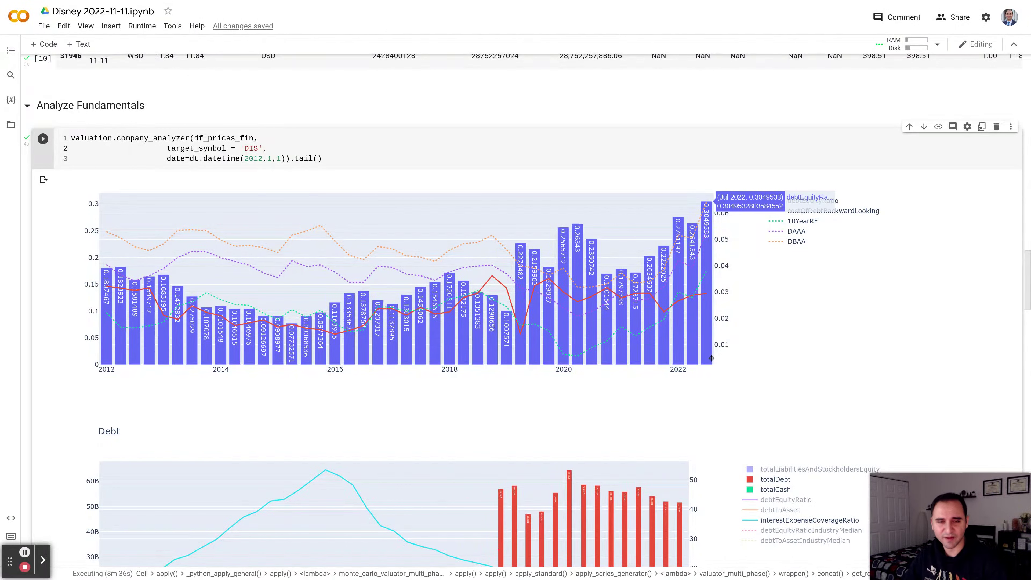
Step: Scroll to the DIS ROI chart and read ROICFarbod at about 0.027 in July 2022
scroll(712, 358, up, 10)
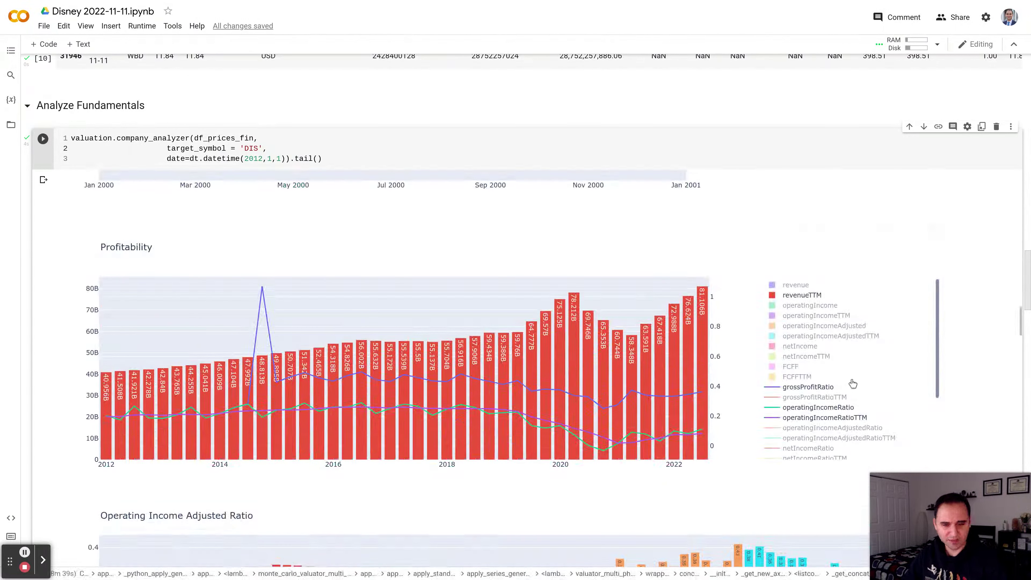
scroll(867, 376, down, 2)
scroll(955, 350, down, 8)
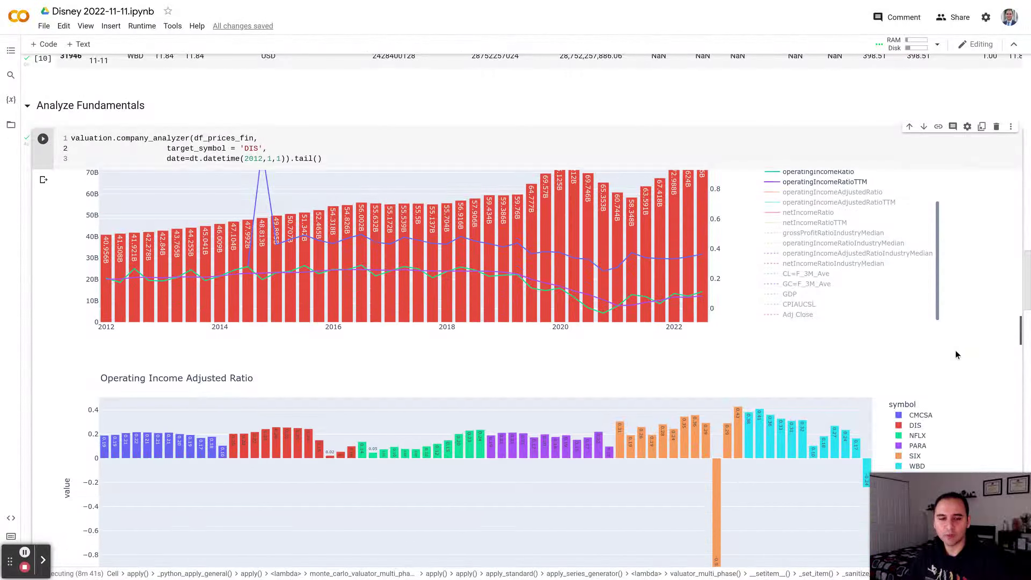
scroll(955, 350, down, 20)
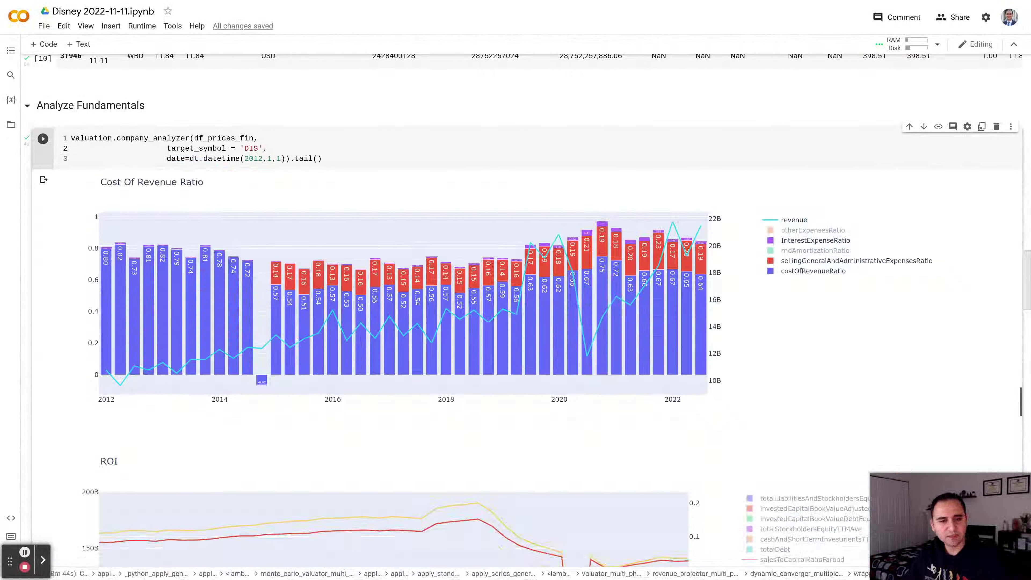
scroll(955, 349, up, 11)
scroll(955, 350, down, 7)
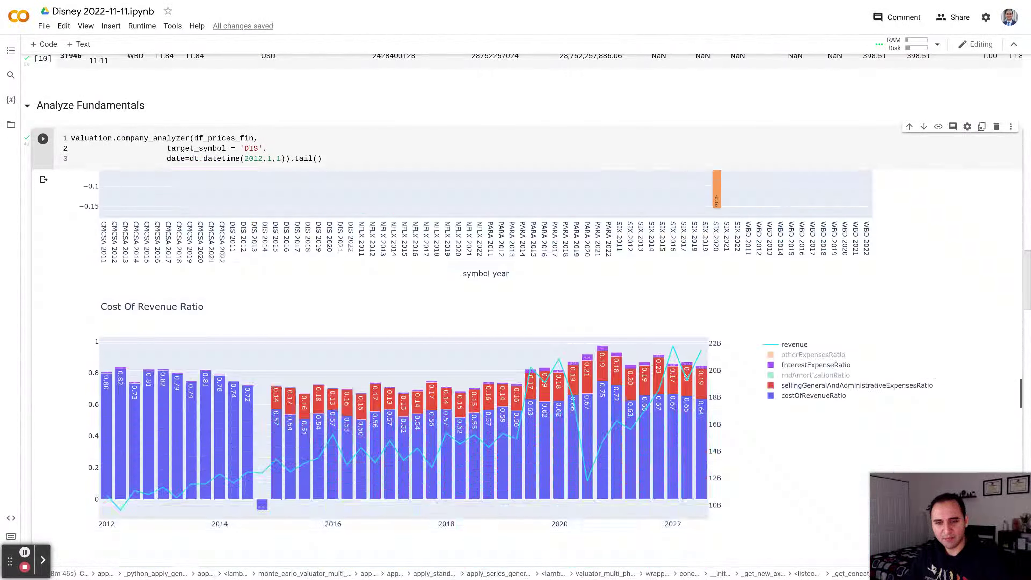
scroll(956, 349, up, 5)
scroll(955, 350, down, 2)
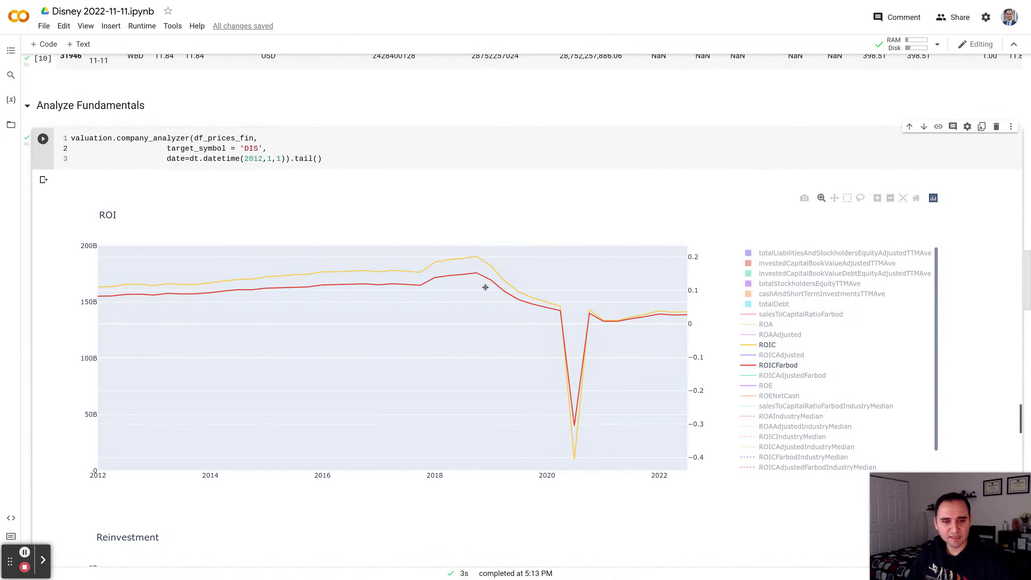
mouse_move(498, 291)
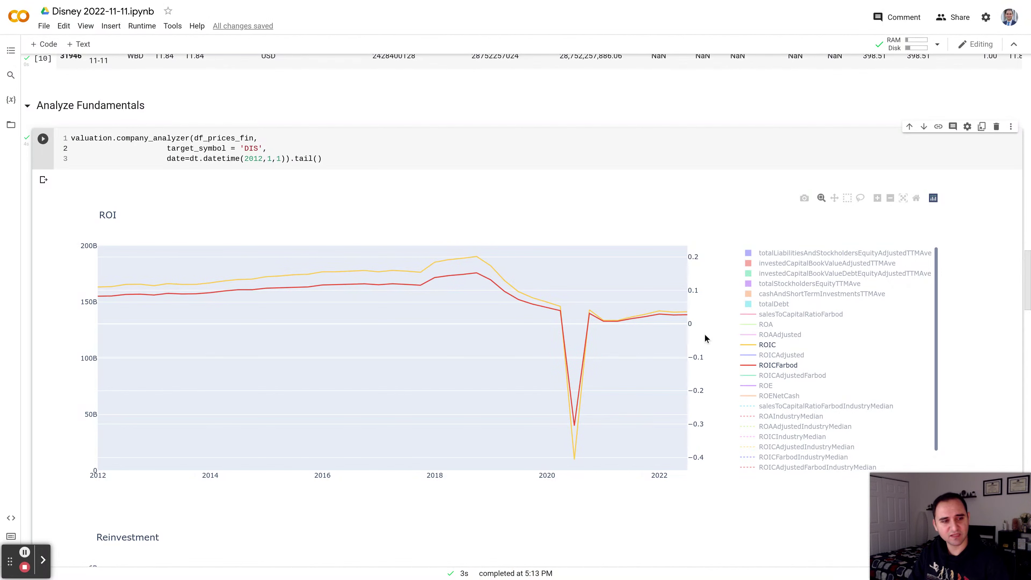
Step: Read the goodwill bars and sales-to-capital lines on the DIS Revenue Growth Efficiency chart, reaching about 0.62 by July 2022
scroll(705, 336, down, 15)
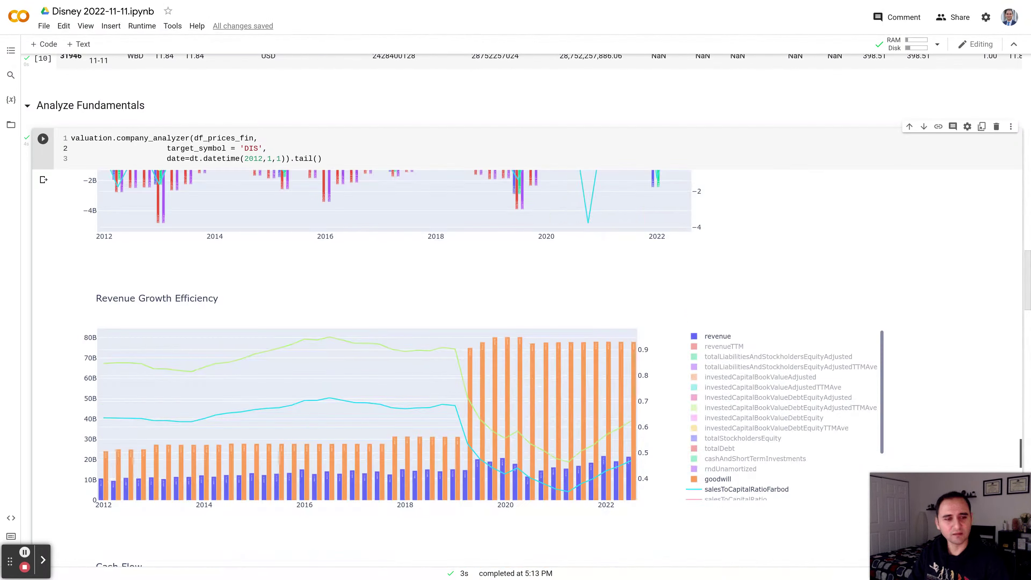
scroll(705, 336, down, 1)
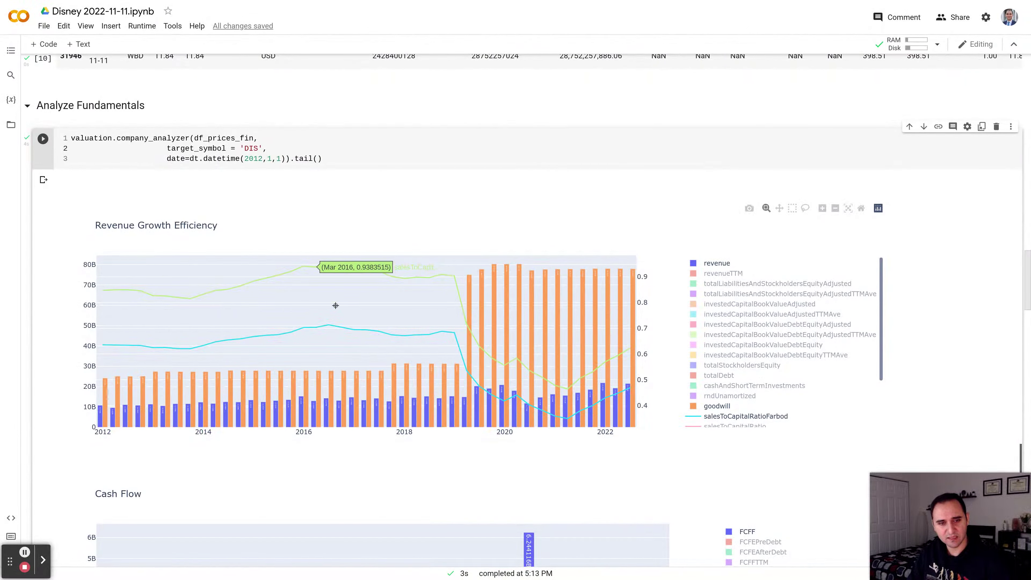
mouse_move(450, 333)
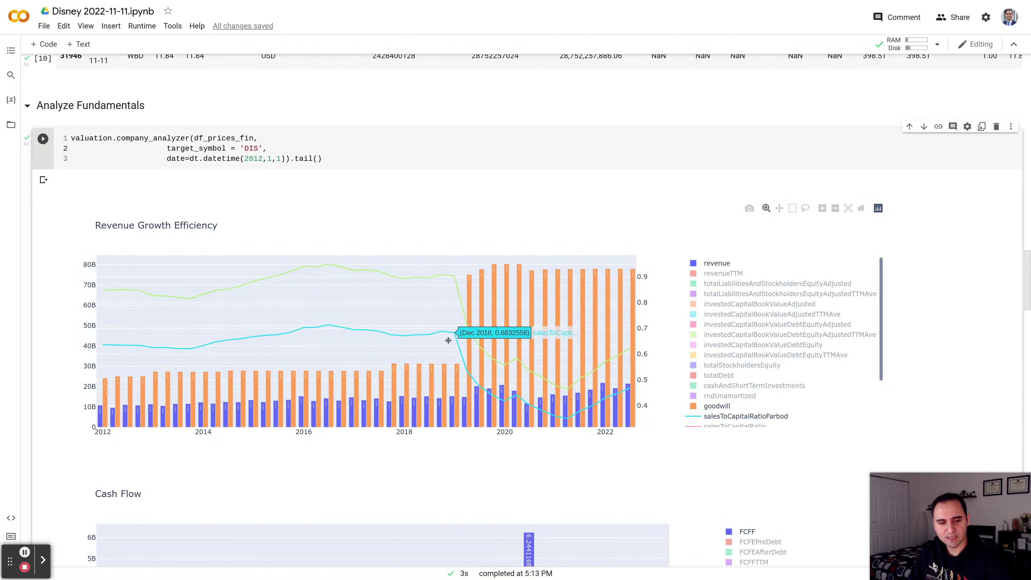
mouse_move(459, 410)
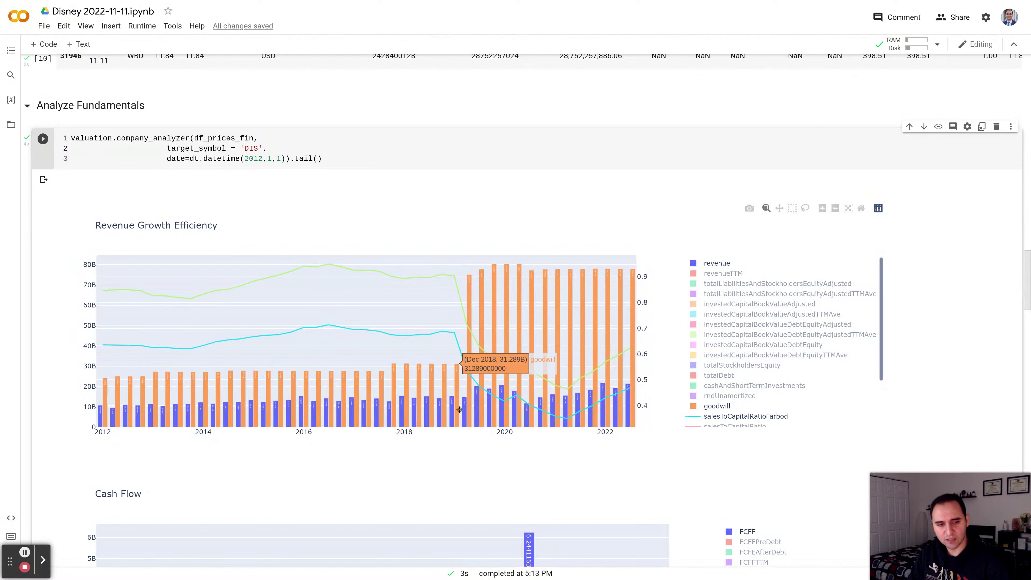
mouse_move(470, 278)
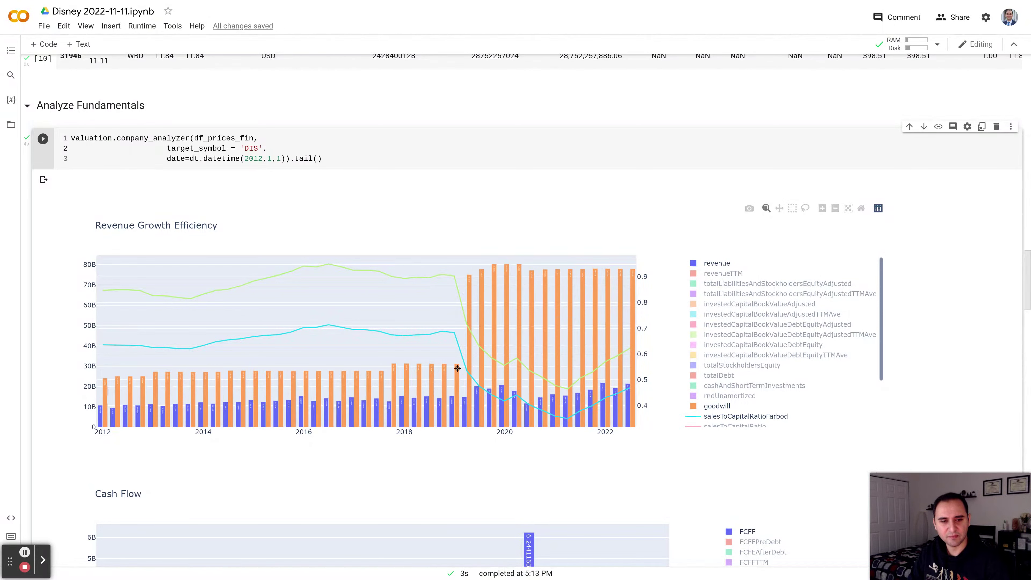
mouse_move(456, 369)
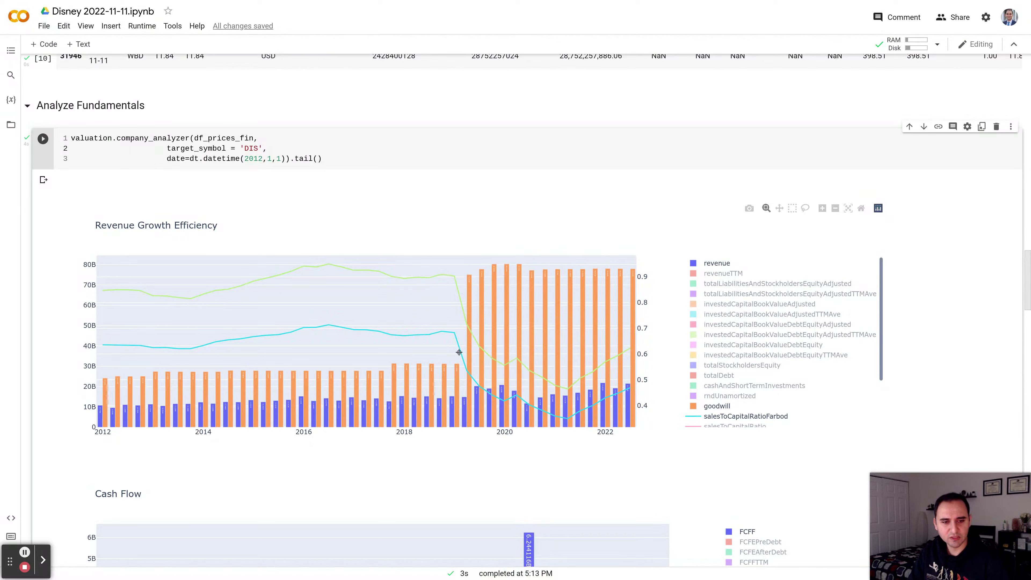
mouse_move(494, 391)
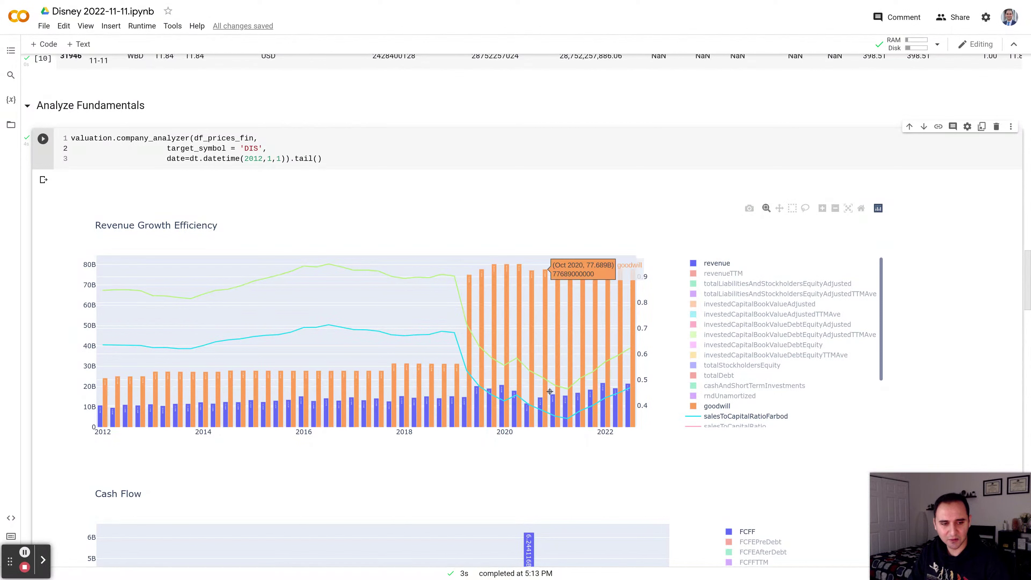
mouse_move(623, 354)
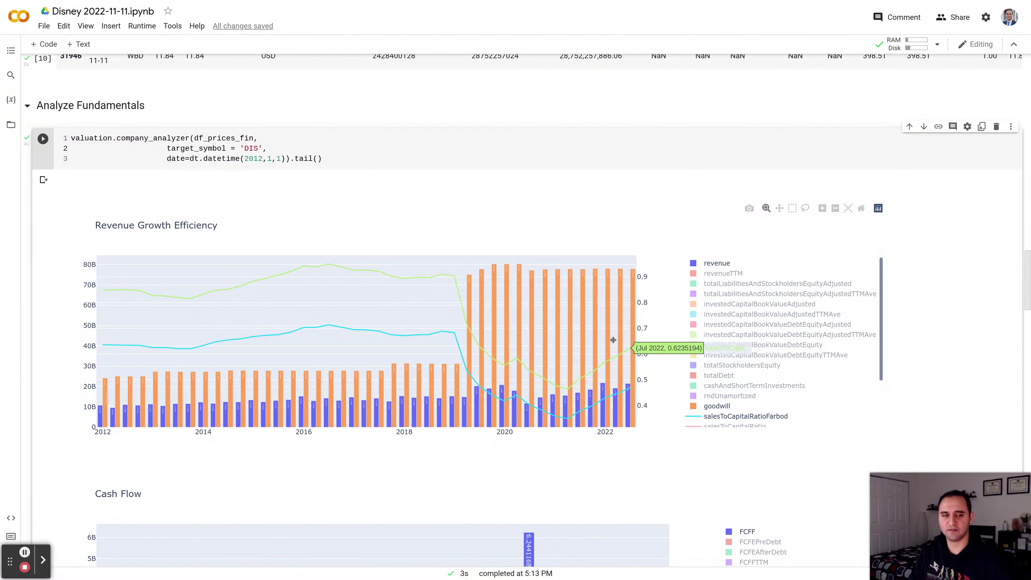
mouse_move(437, 266)
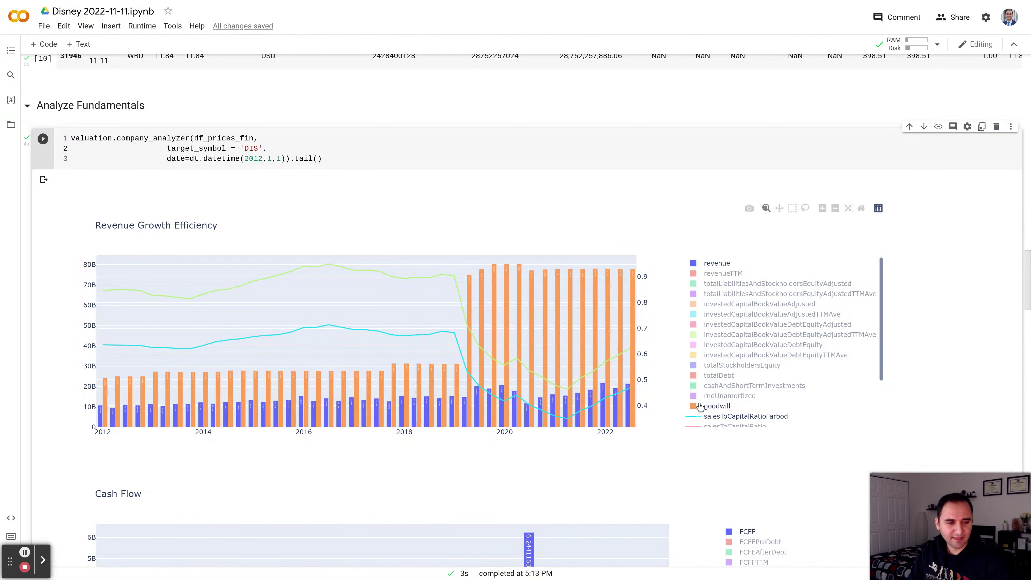
scroll(701, 407, down, 3)
Step: Scroll to the DIS operating income vs revenue scatter, showing 51M operating income on 11.779B revenue in 2020-06-27
scroll(700, 407, down, 1)
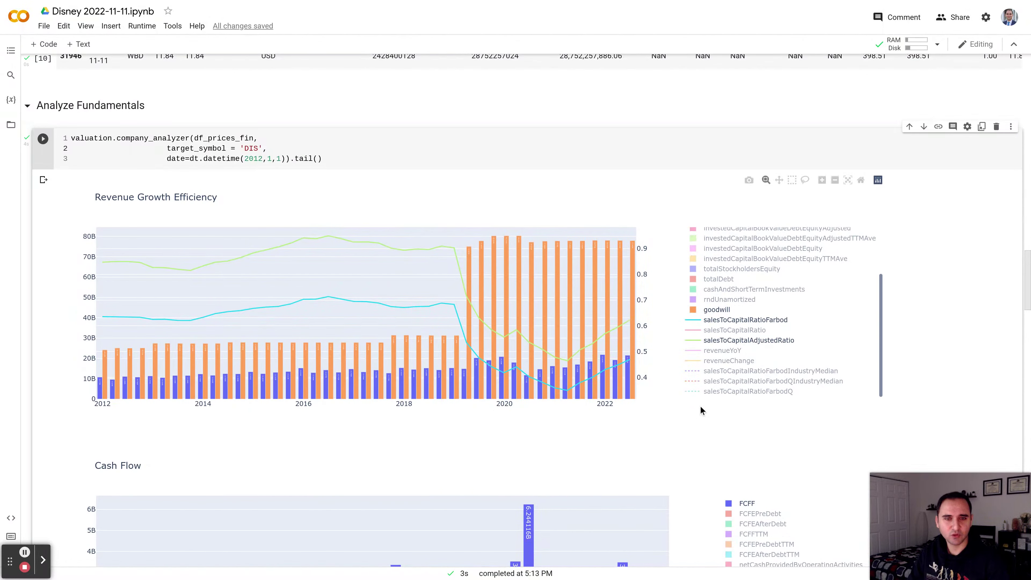
scroll(700, 406, down, 2)
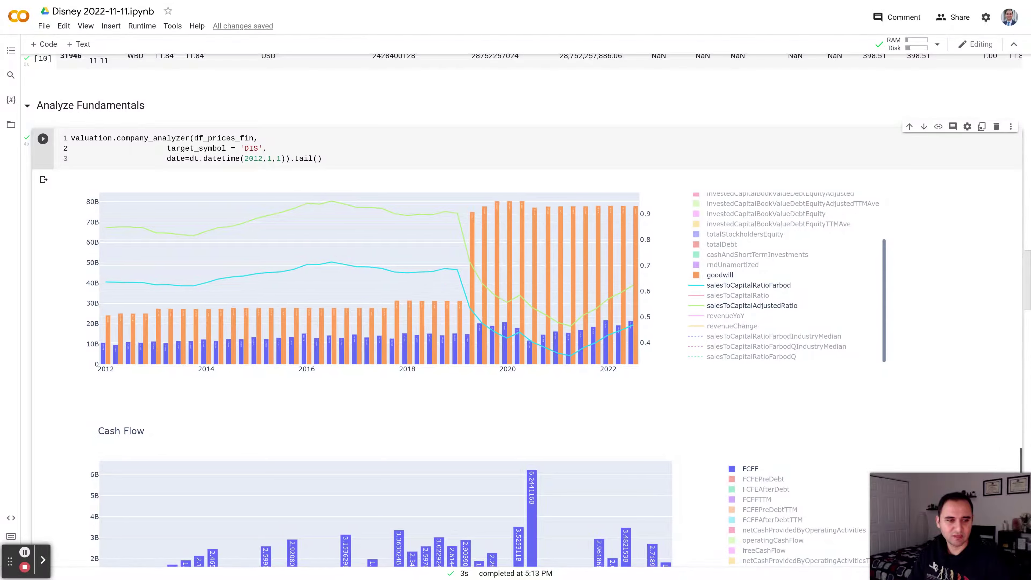
scroll(700, 406, down, 5)
scroll(439, 369, down, 10)
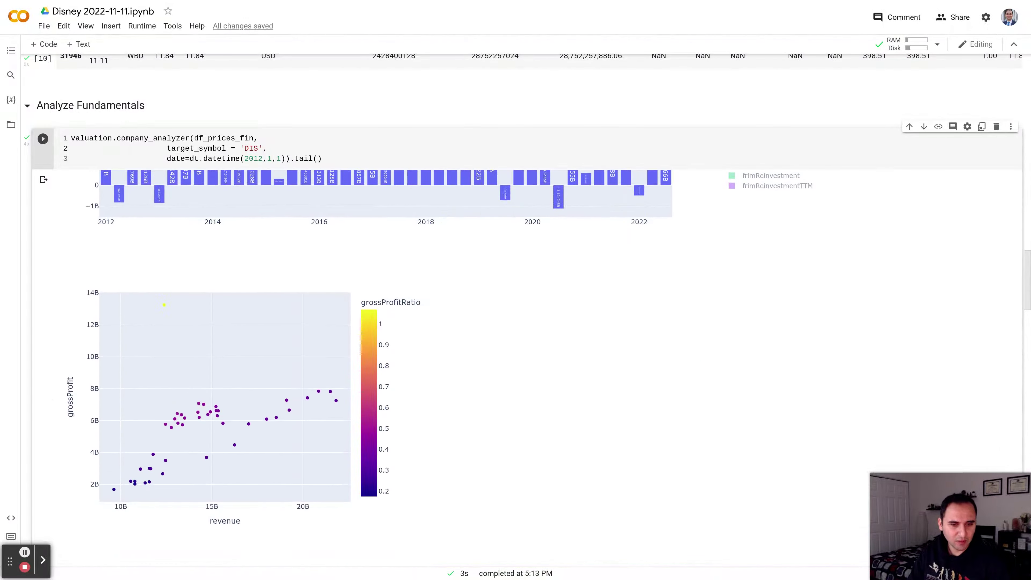
scroll(203, 366, down, 10)
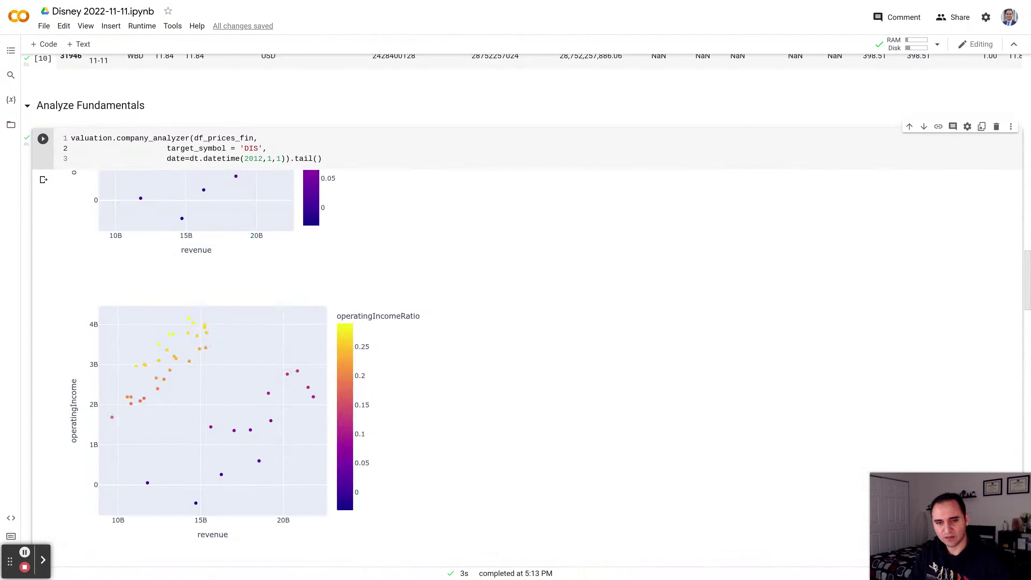
scroll(194, 375, up, 10)
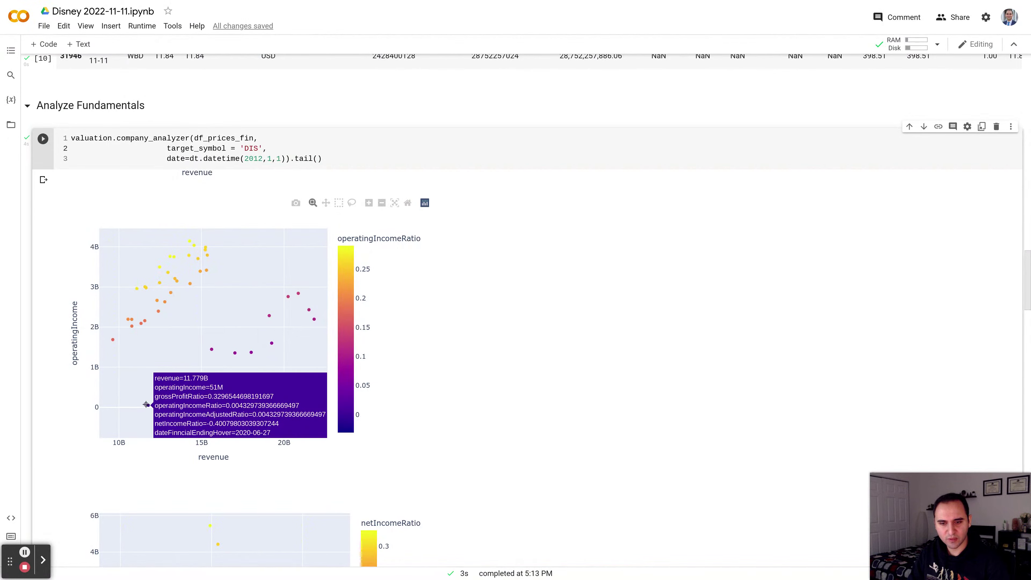
Step: Read several scatter point values, then move into the Narrative and Numbers point-estimate cell
mouse_move(227, 397)
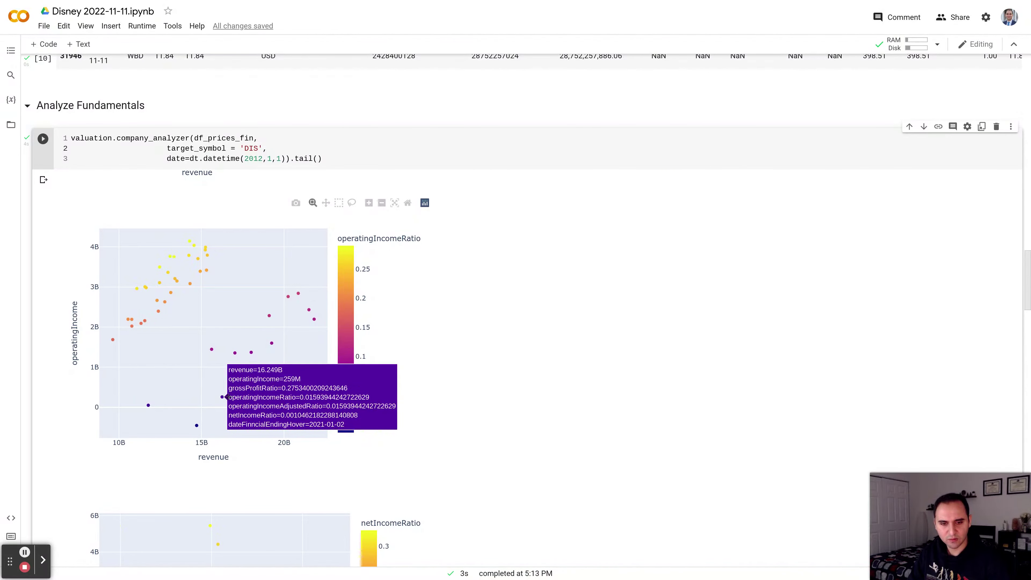
mouse_move(202, 347)
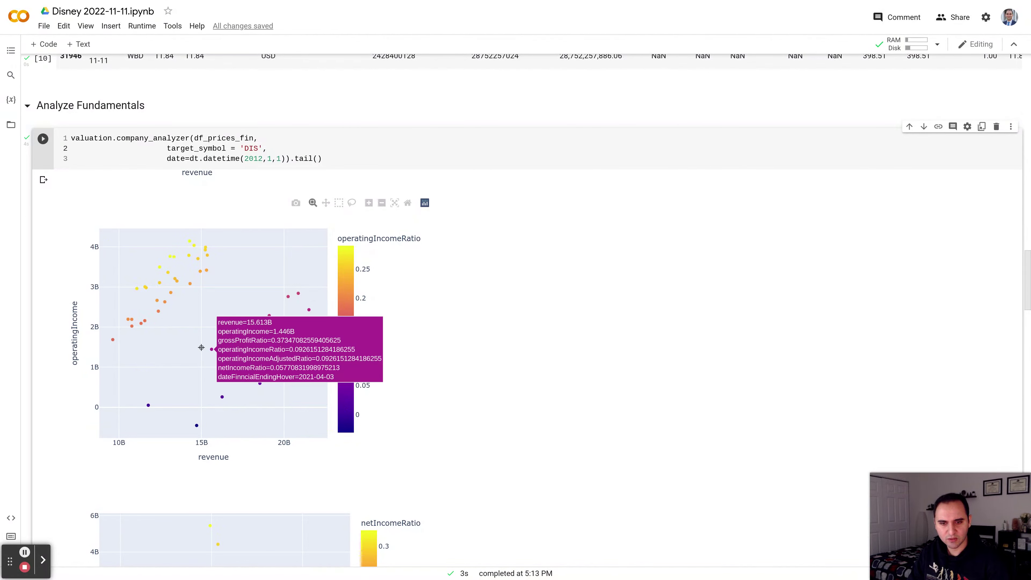
mouse_move(233, 355)
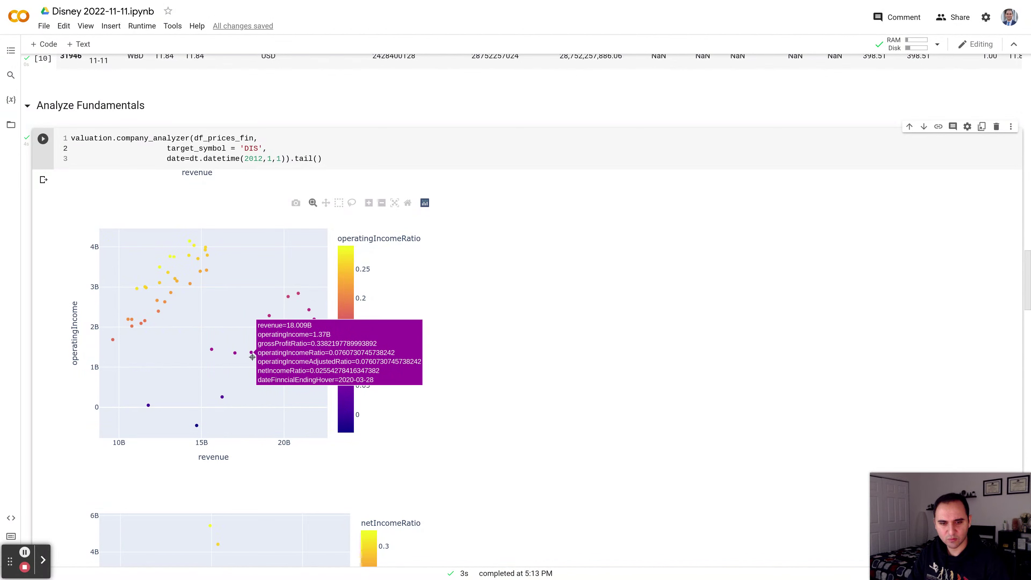
mouse_move(273, 342)
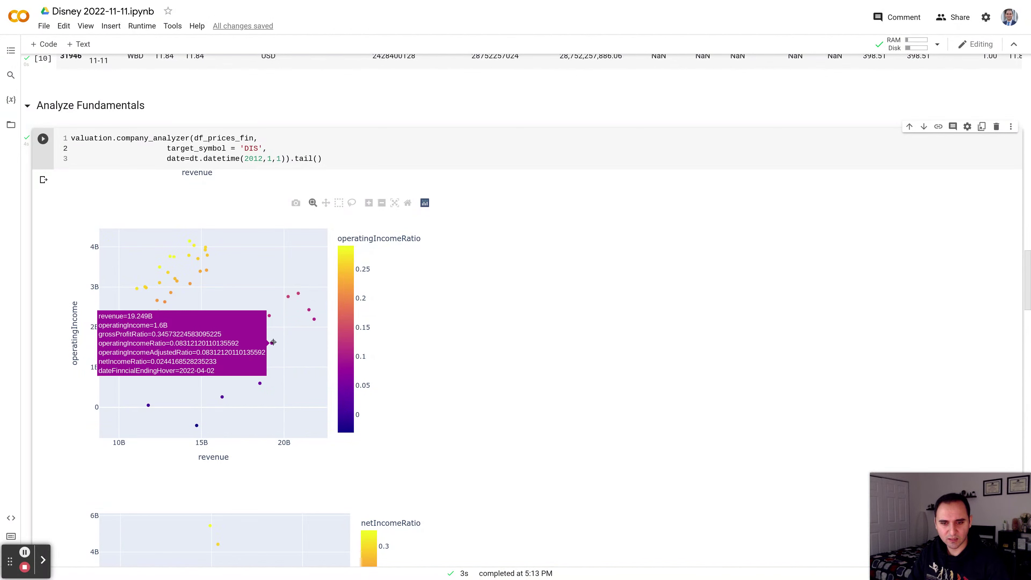
mouse_move(268, 316)
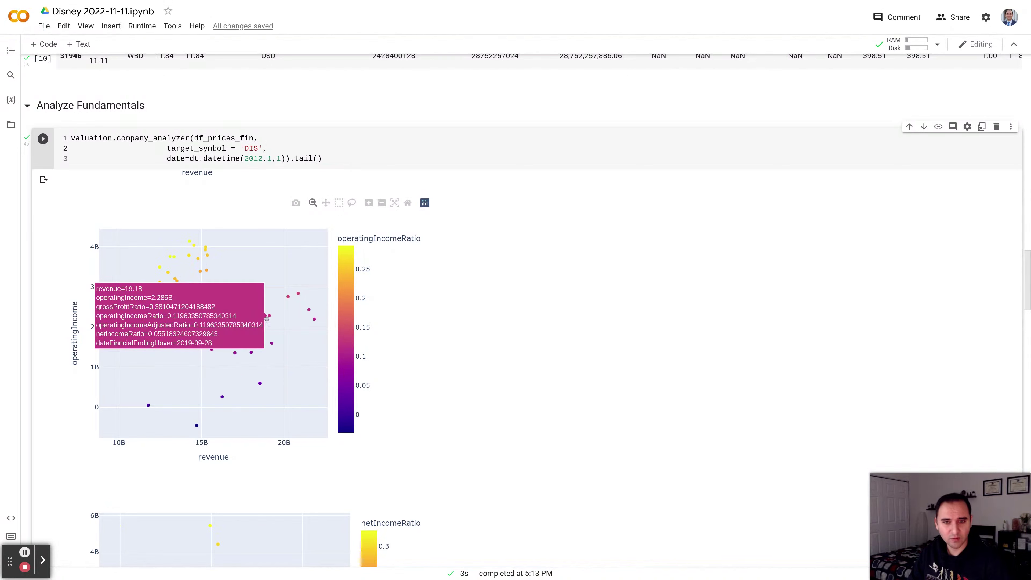
mouse_move(284, 297)
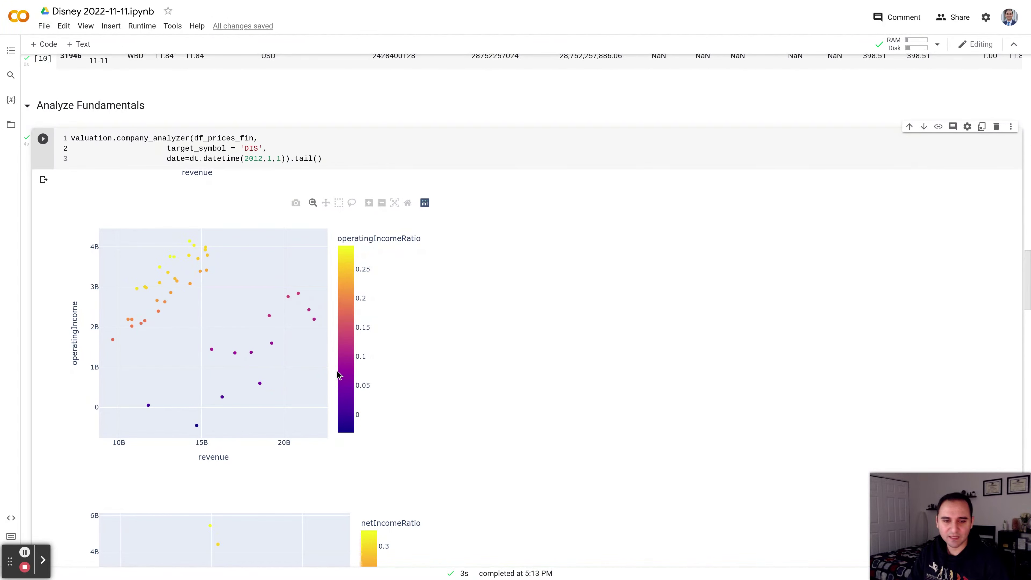
scroll(337, 371, down, 20)
click(344, 212)
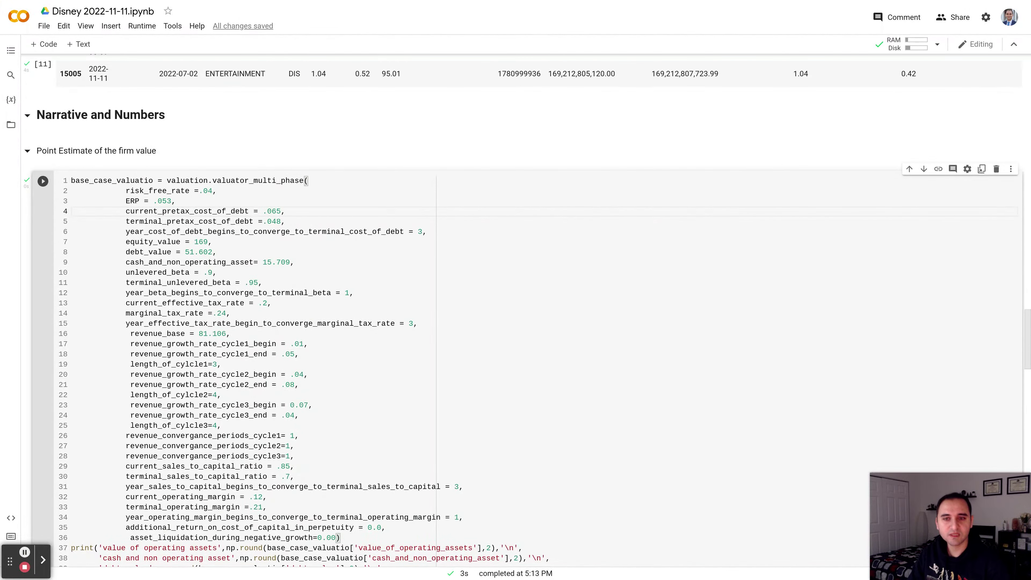
scroll(516, 308, down, 2)
click(219, 107)
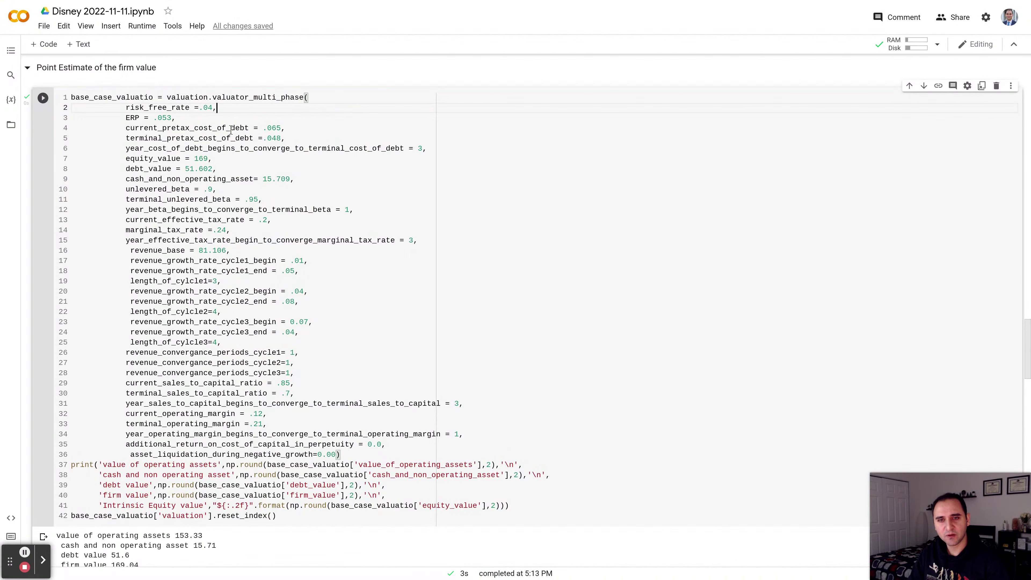
click(289, 128)
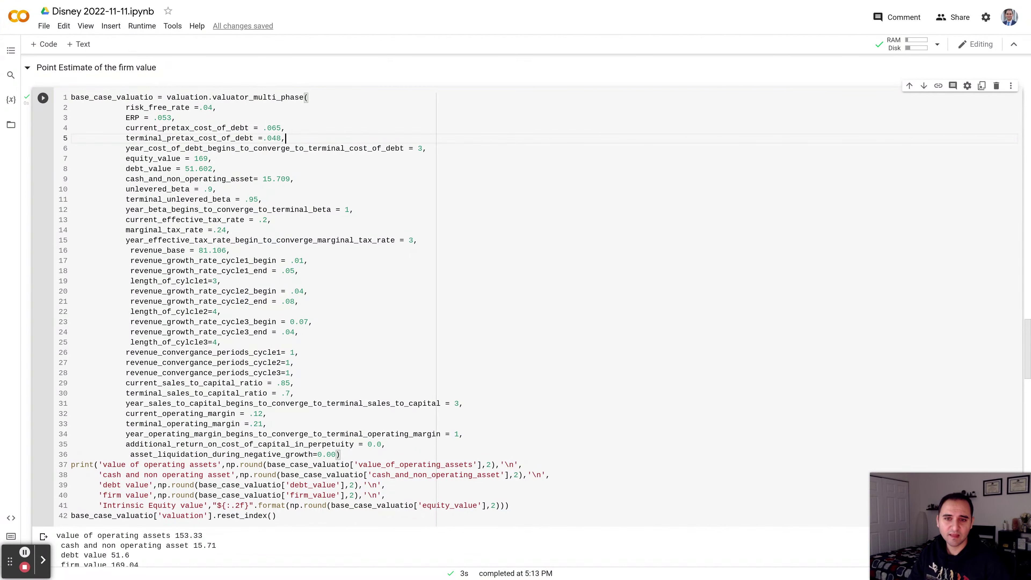
click(213, 159)
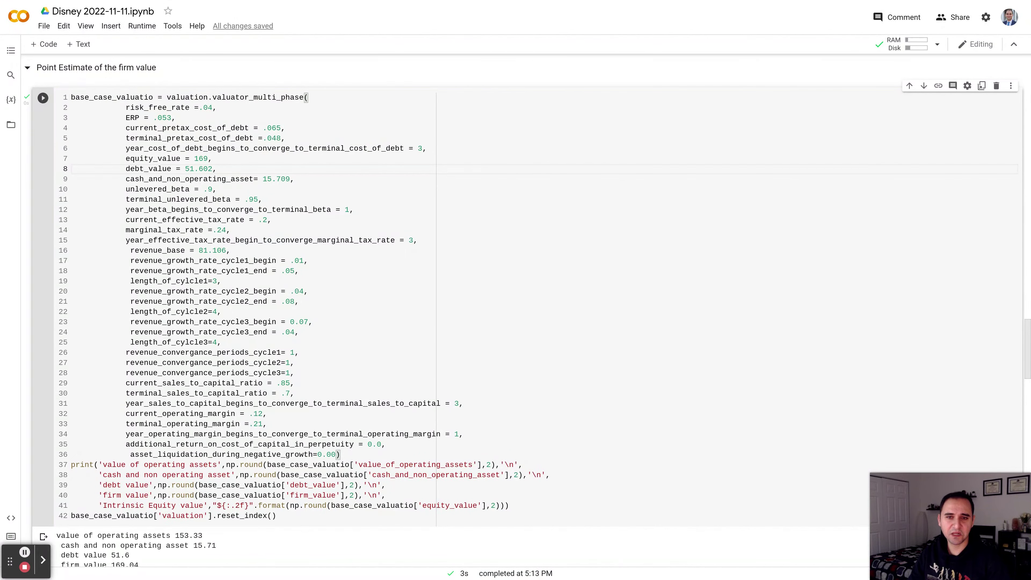
drag(262, 178, 286, 179)
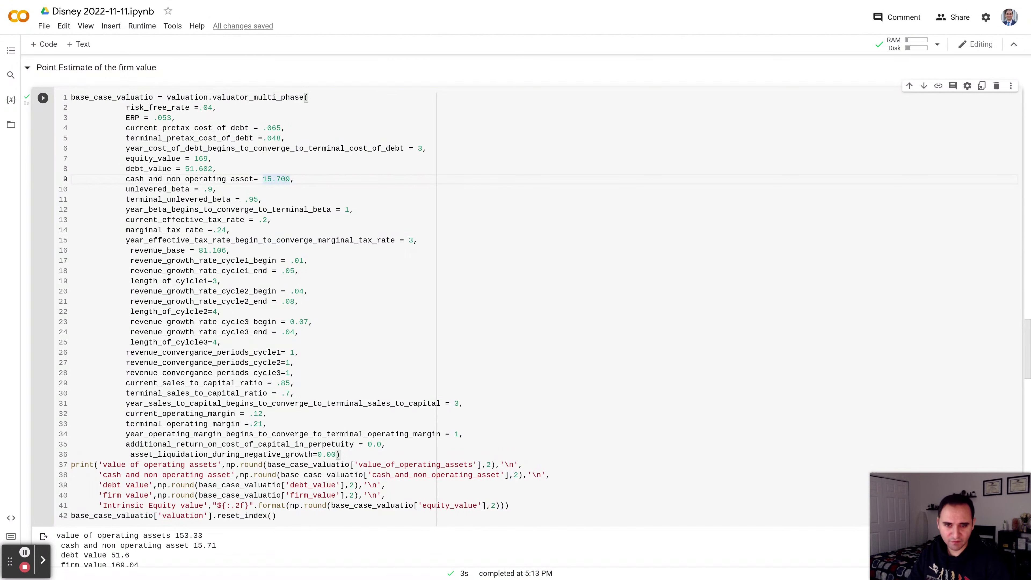
click(217, 189)
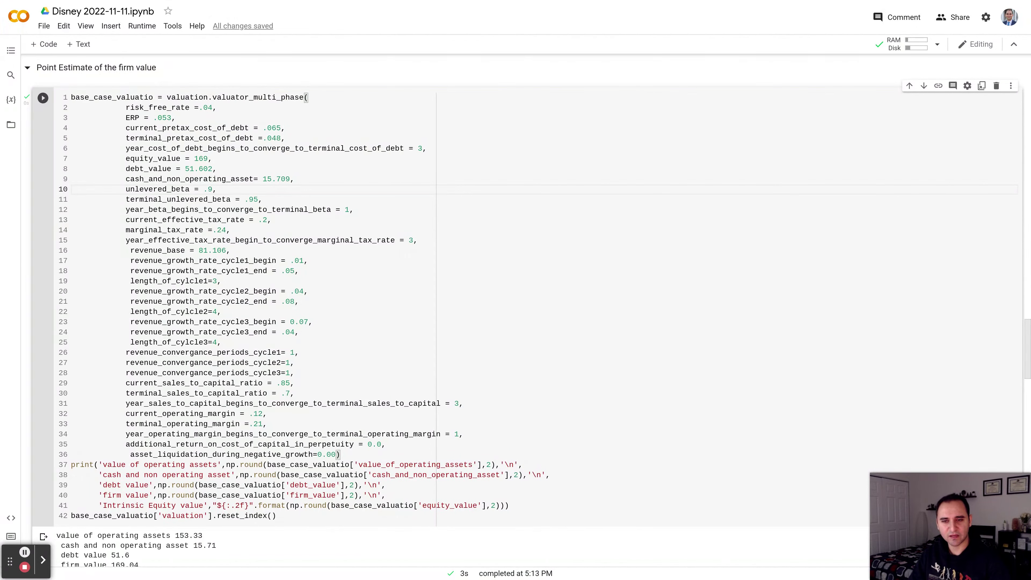
click(263, 199)
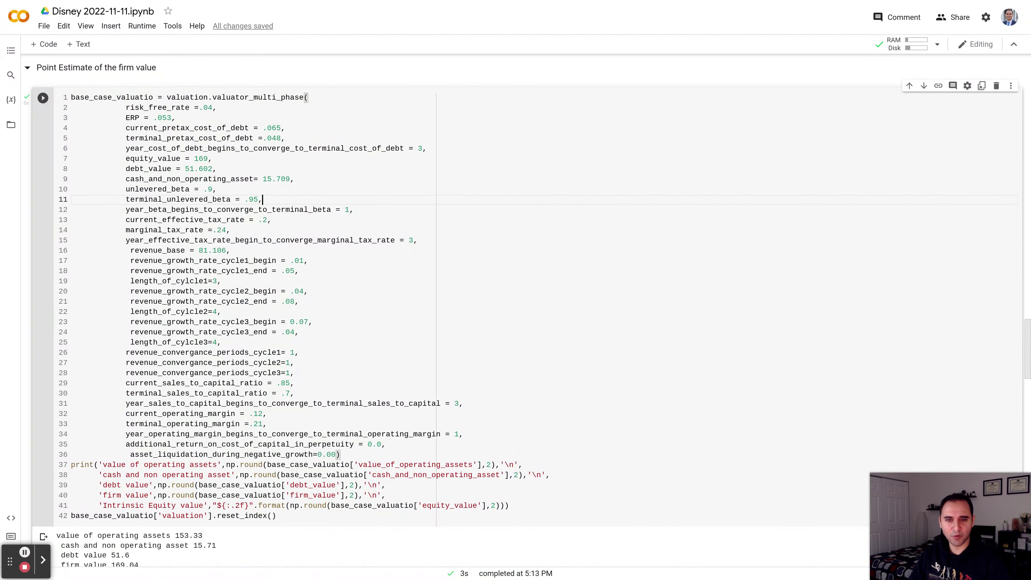
key(Down)
key(ctrl+d)
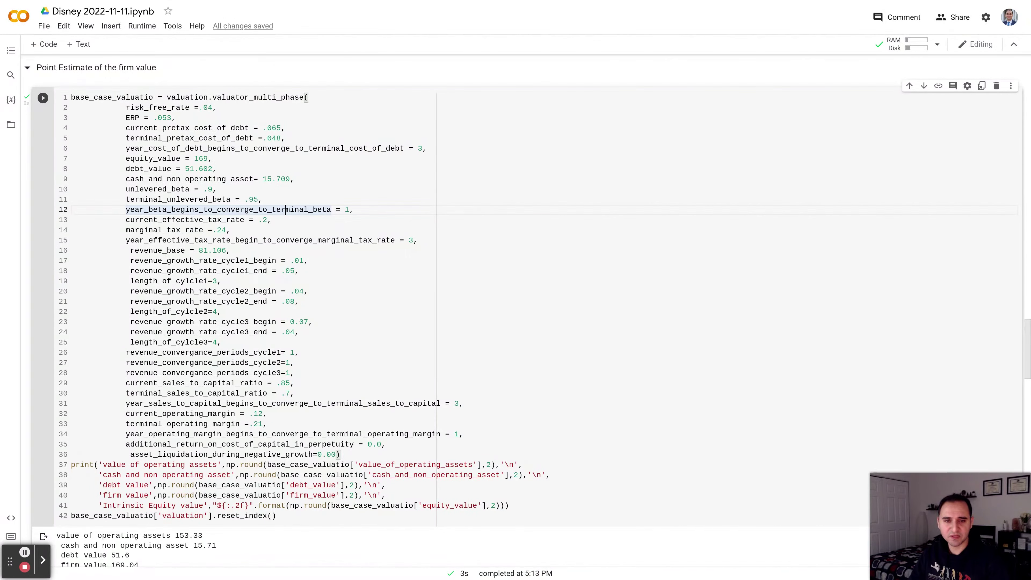
click(271, 219)
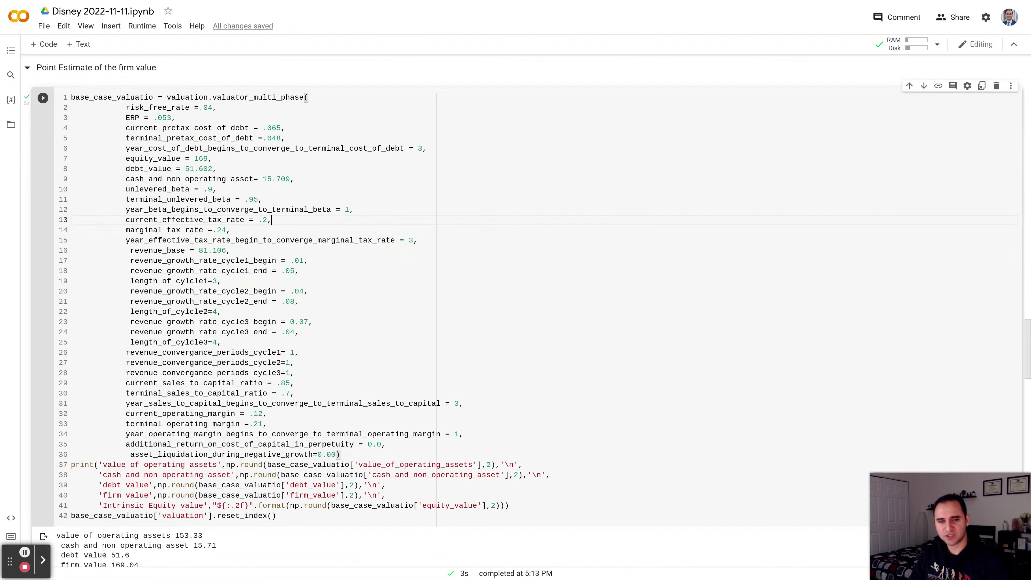
click(230, 230)
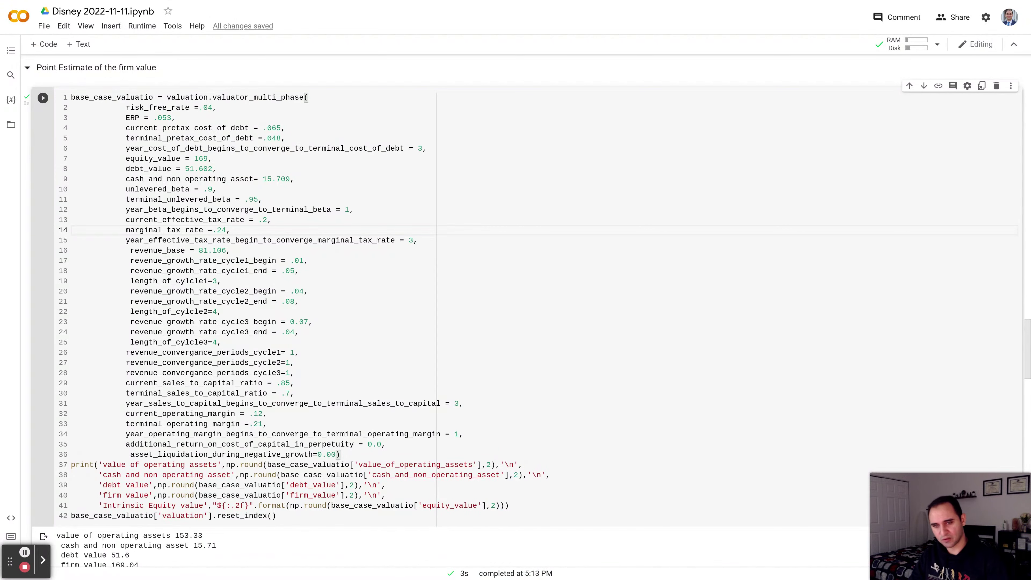
click(285, 241)
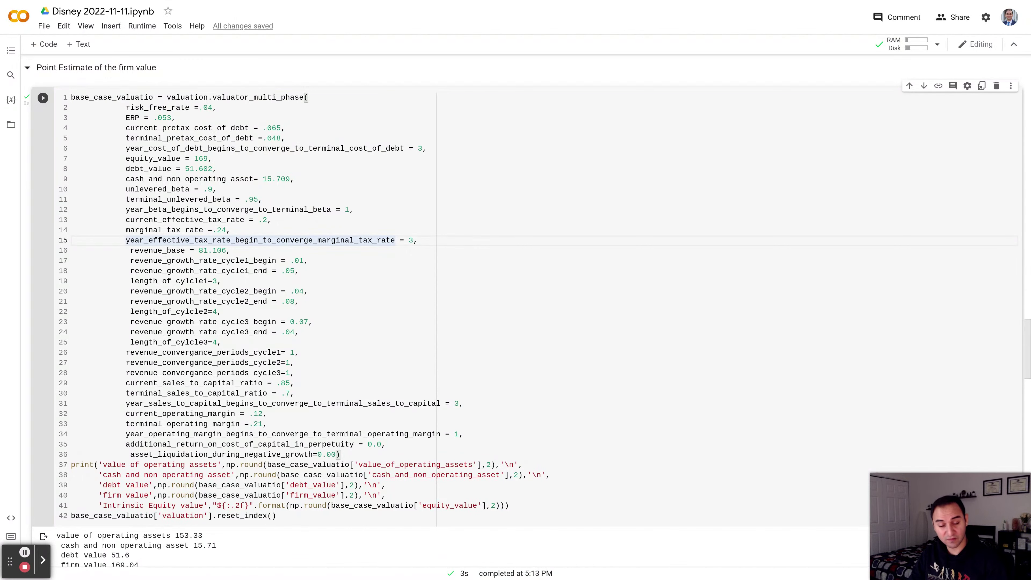
click(231, 251)
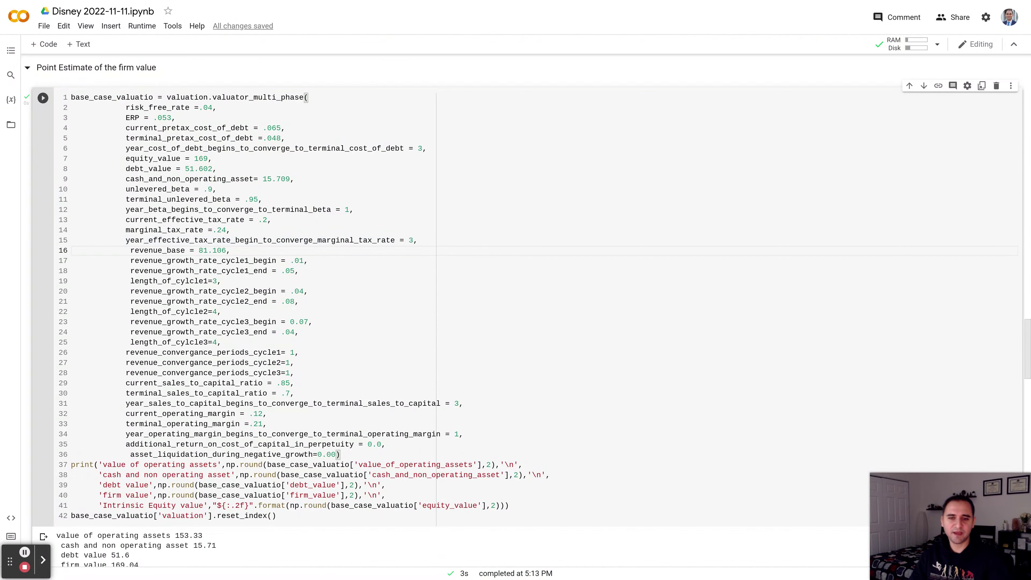
click(286, 260)
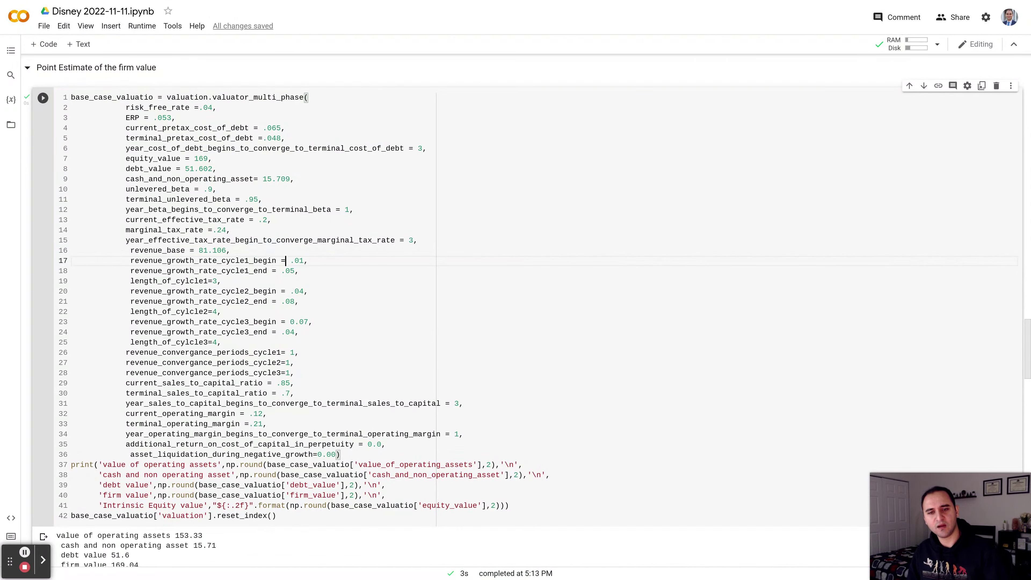
click(286, 271)
click(282, 261)
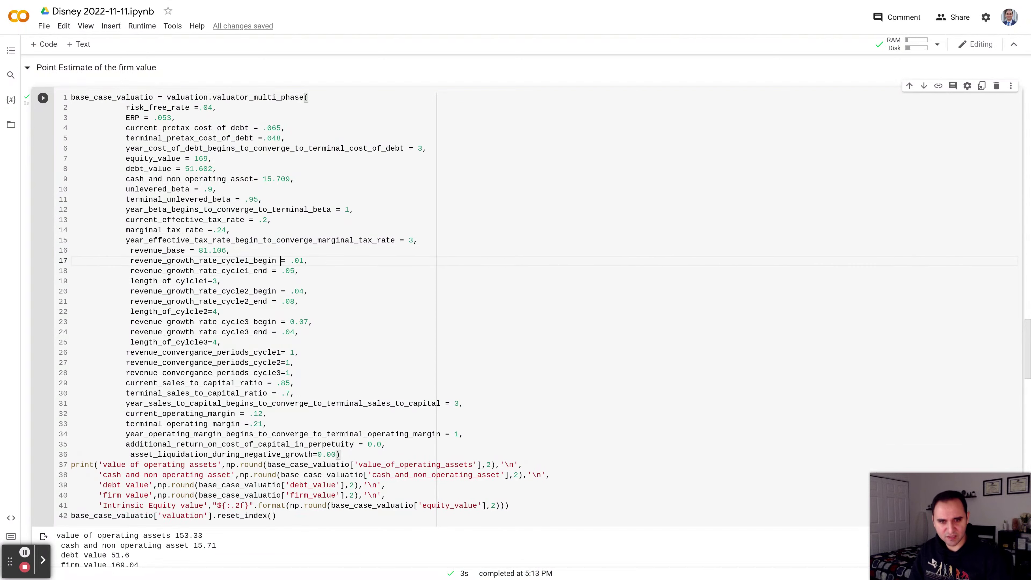
click(281, 271)
click(222, 281)
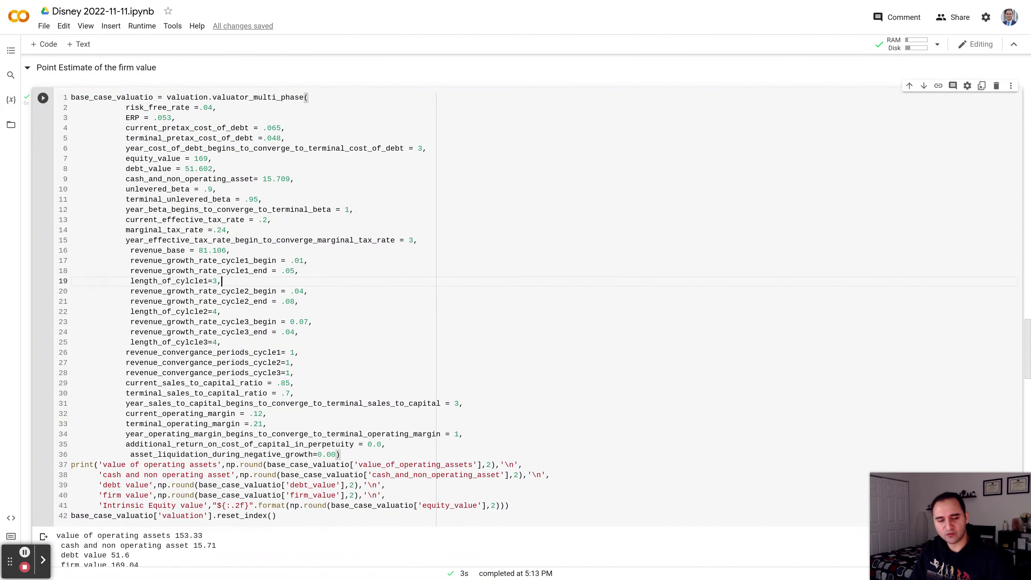
click(281, 291)
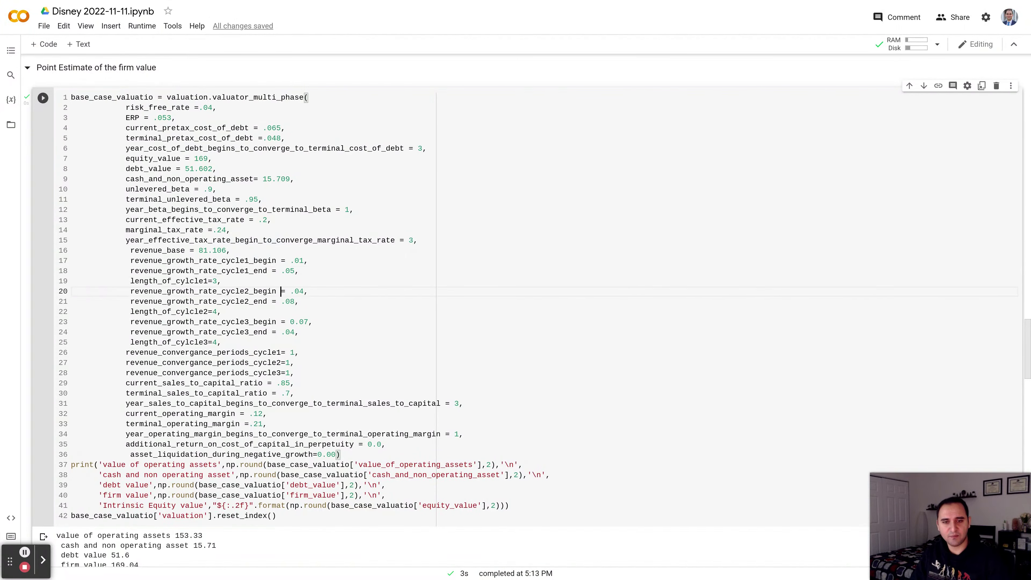
click(222, 342)
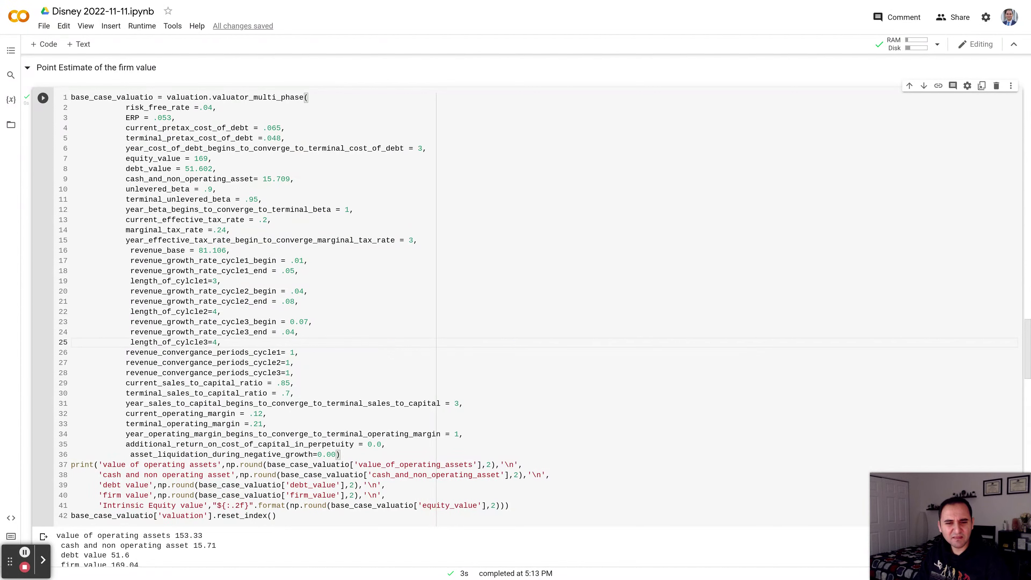
click(290, 322)
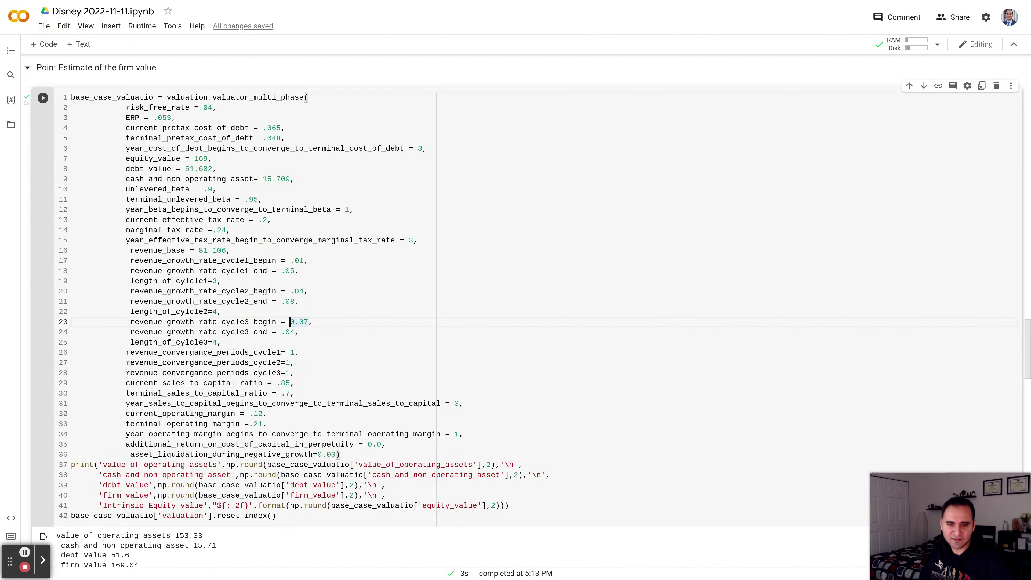
click(222, 342)
drag(296, 332, 130, 332)
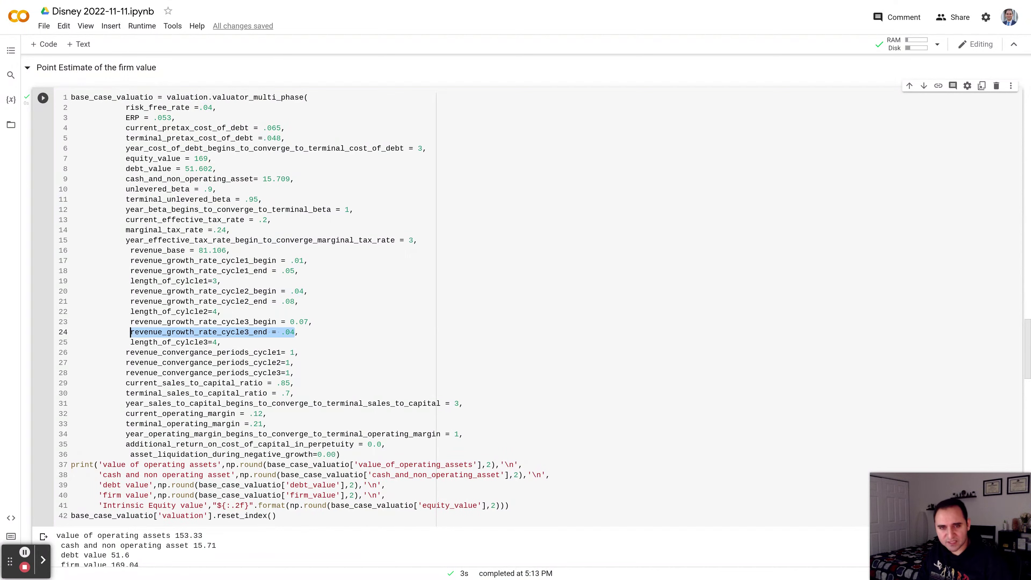
key(Right)
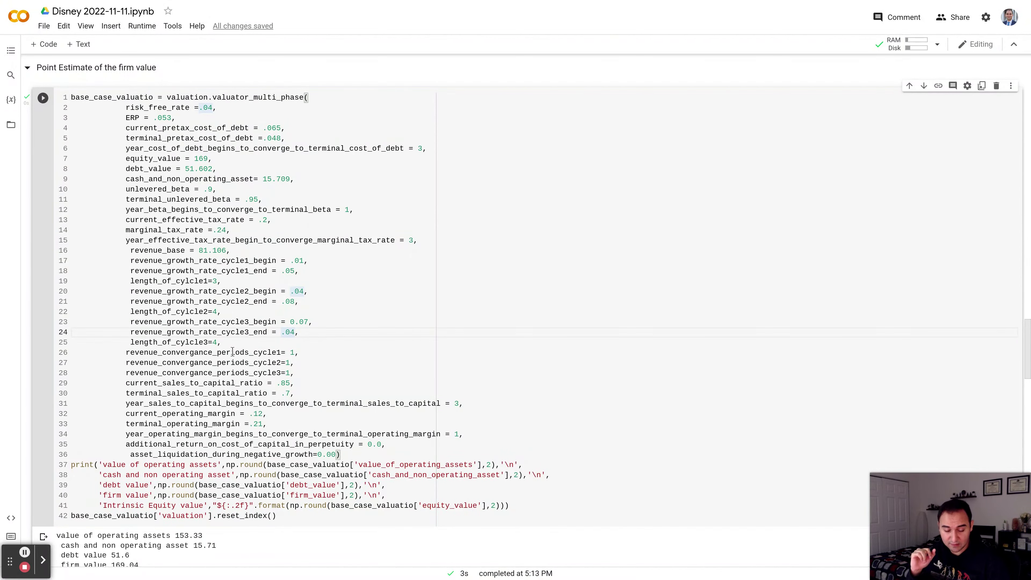
double_click(183, 372)
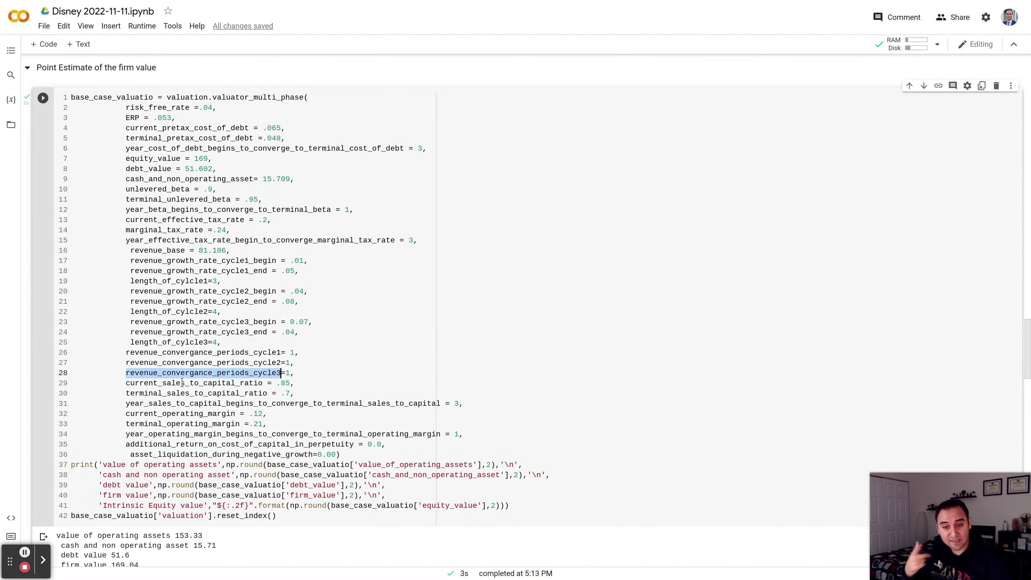
double_click(182, 383)
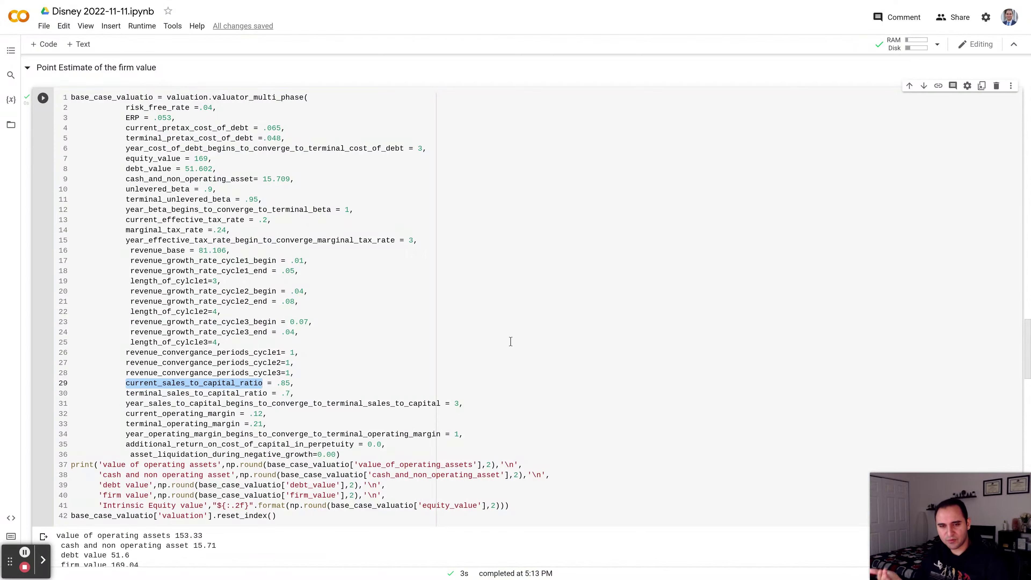
scroll(511, 342, up, 15)
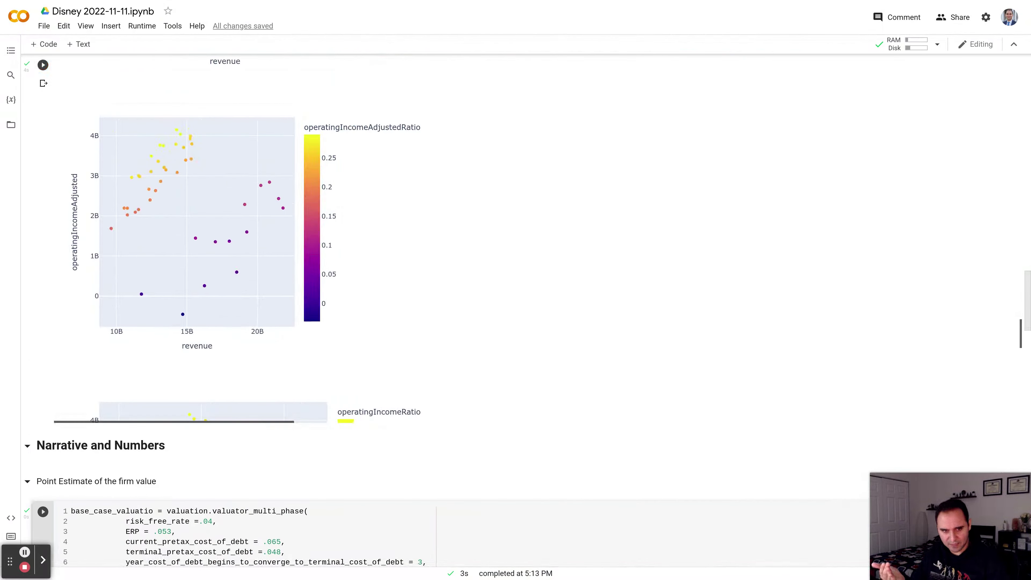
scroll(603, 278, up, 10)
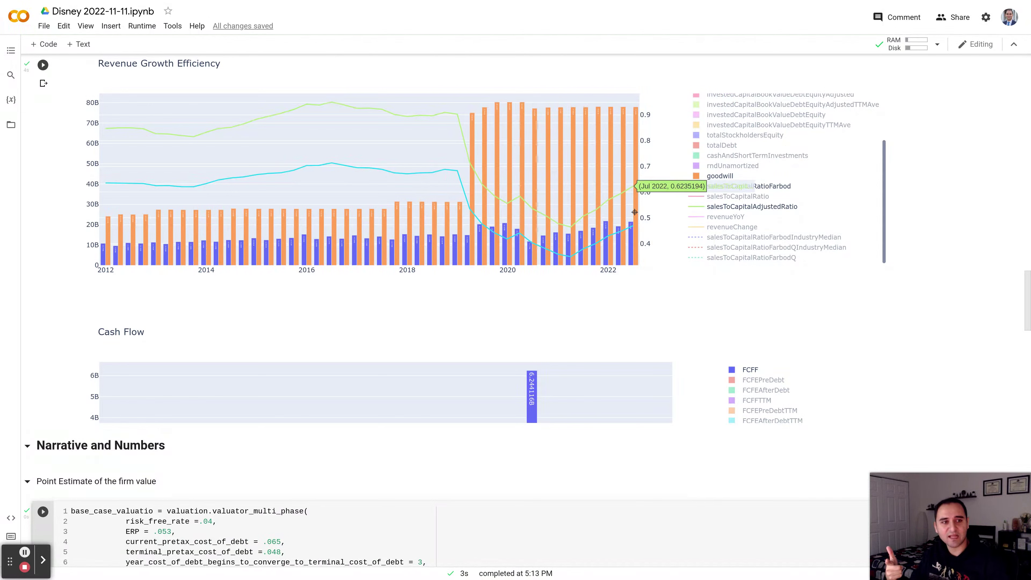
mouse_move(636, 226)
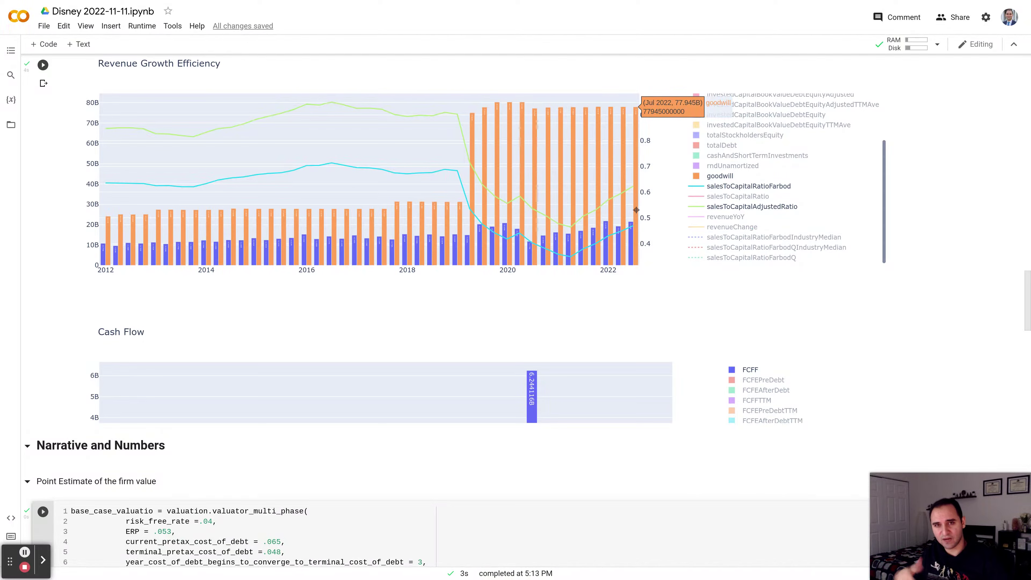
scroll(518, 514, down, 15)
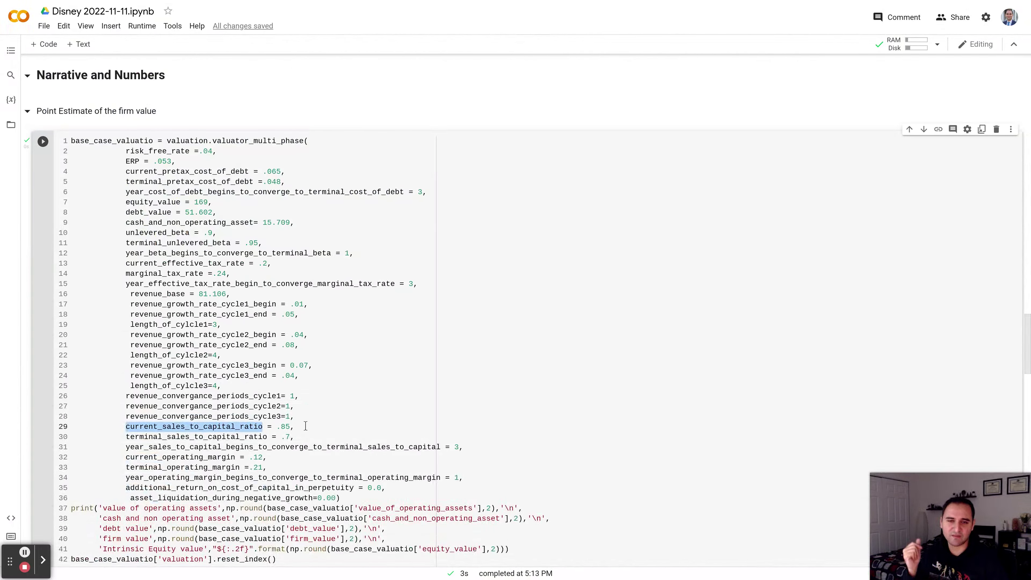
click(305, 426)
key(Down)
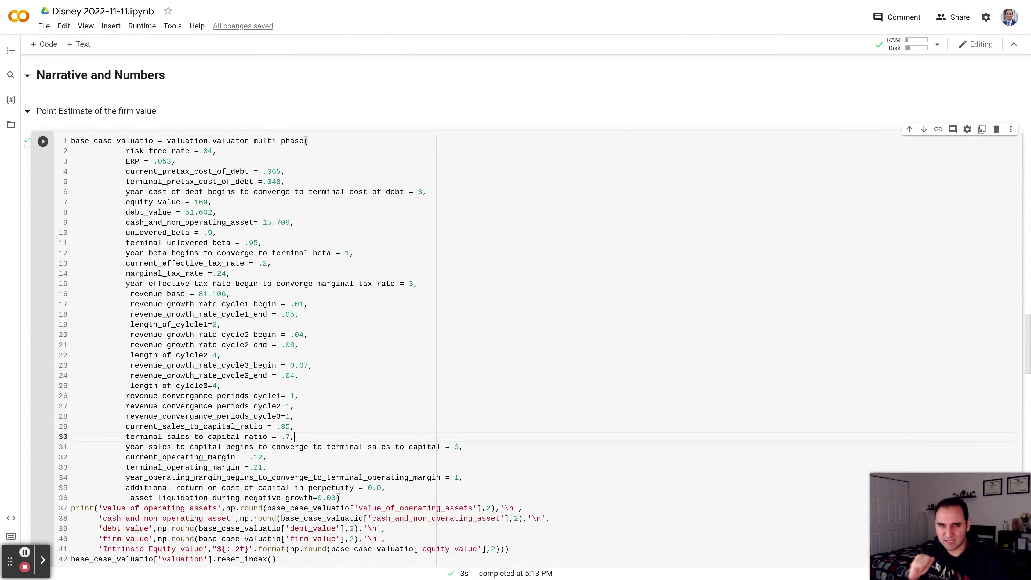
key(Down)
key(Down)
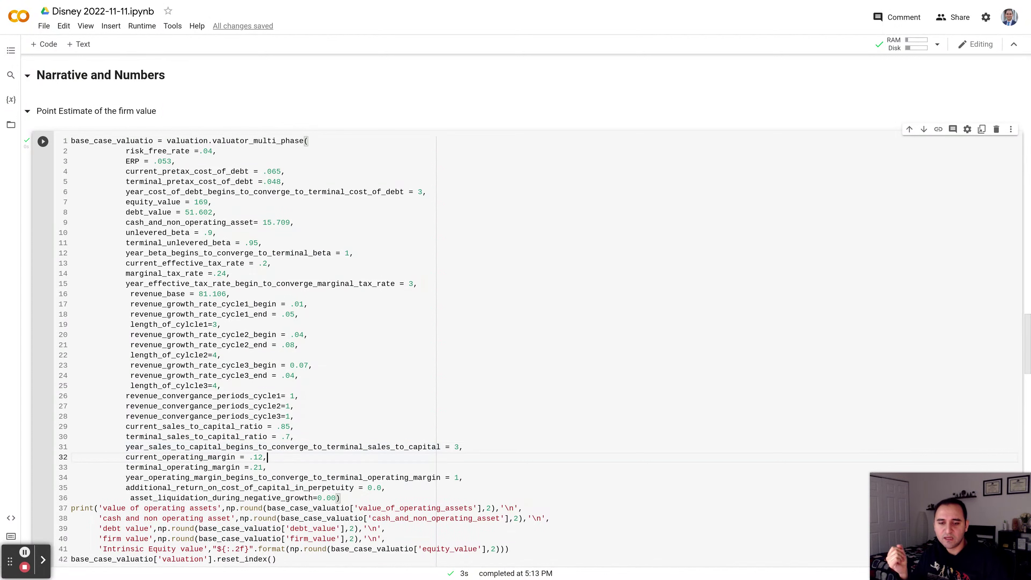
key(Up)
key(Down)
key(shift+Down)
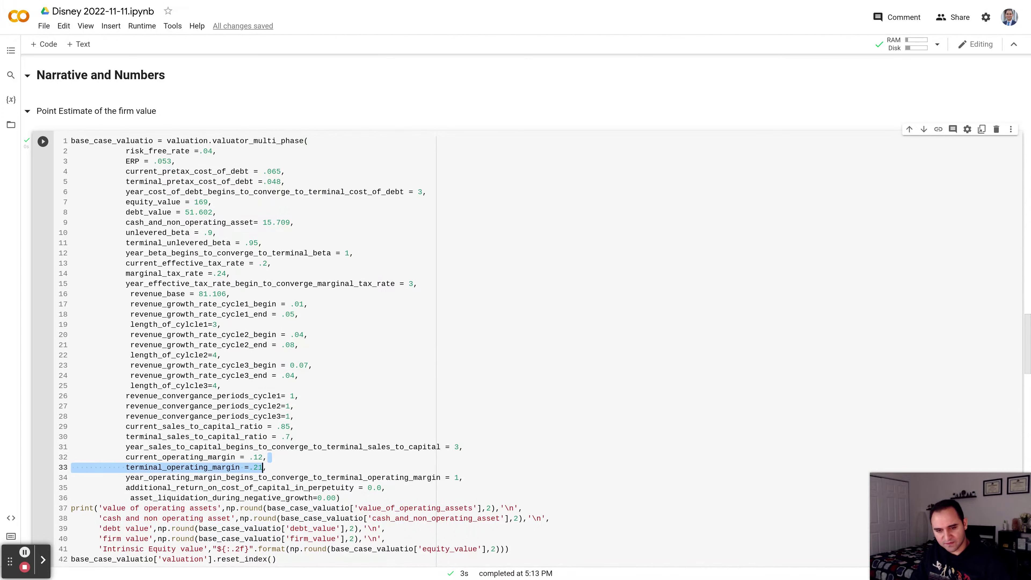
key(Right)
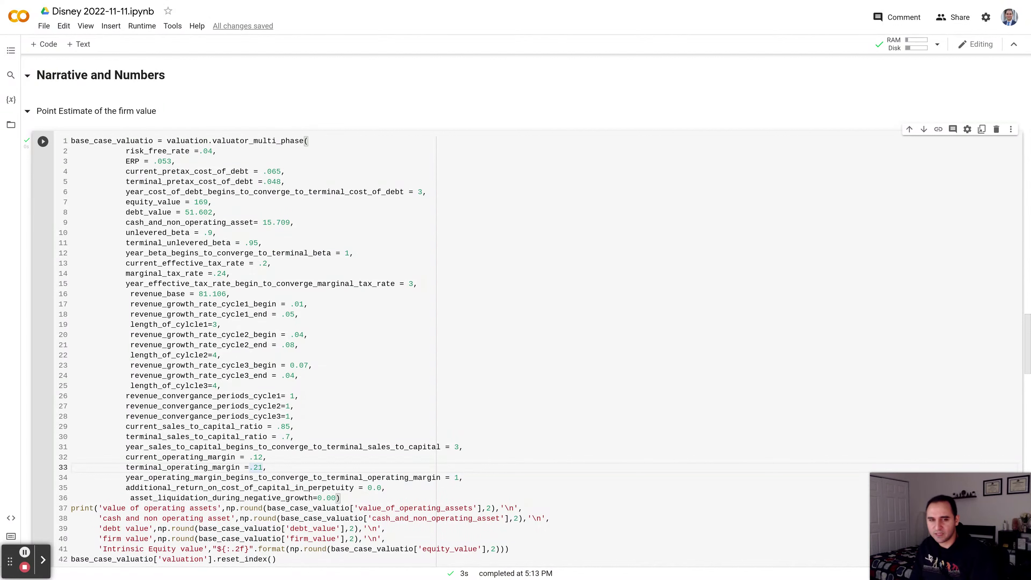
click(263, 457)
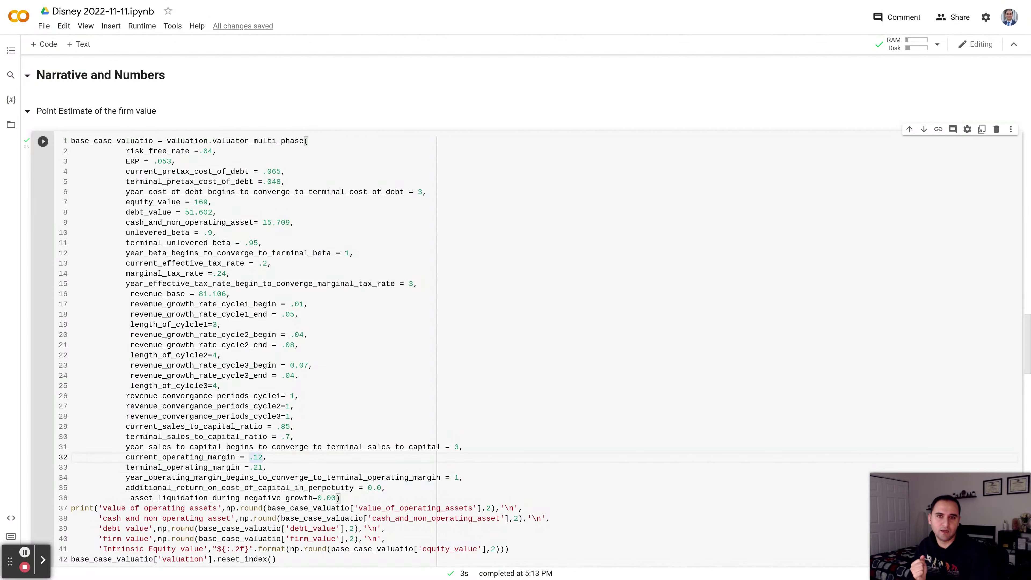
key(Down)
key(Down)
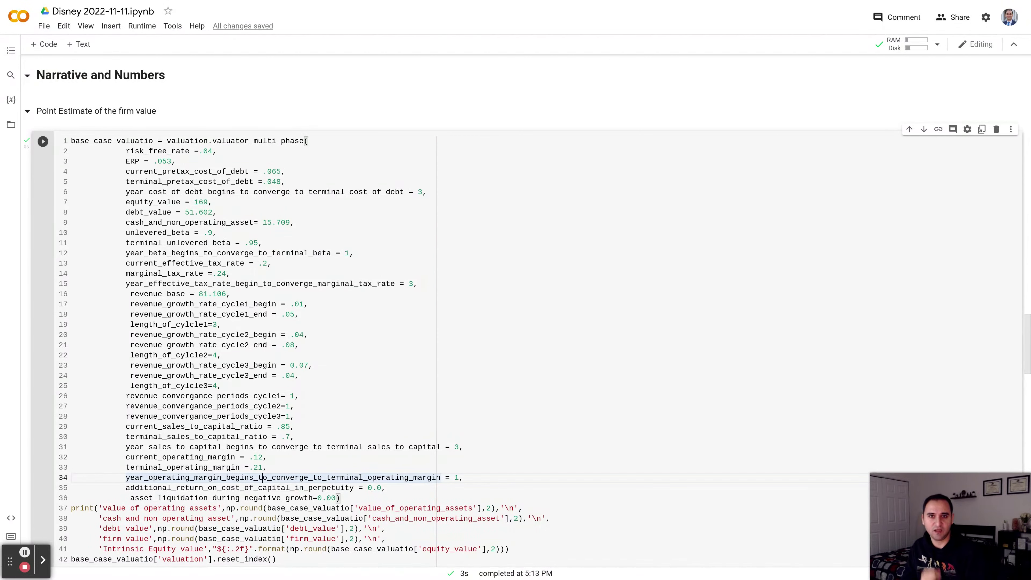
key(Down)
key(Down)
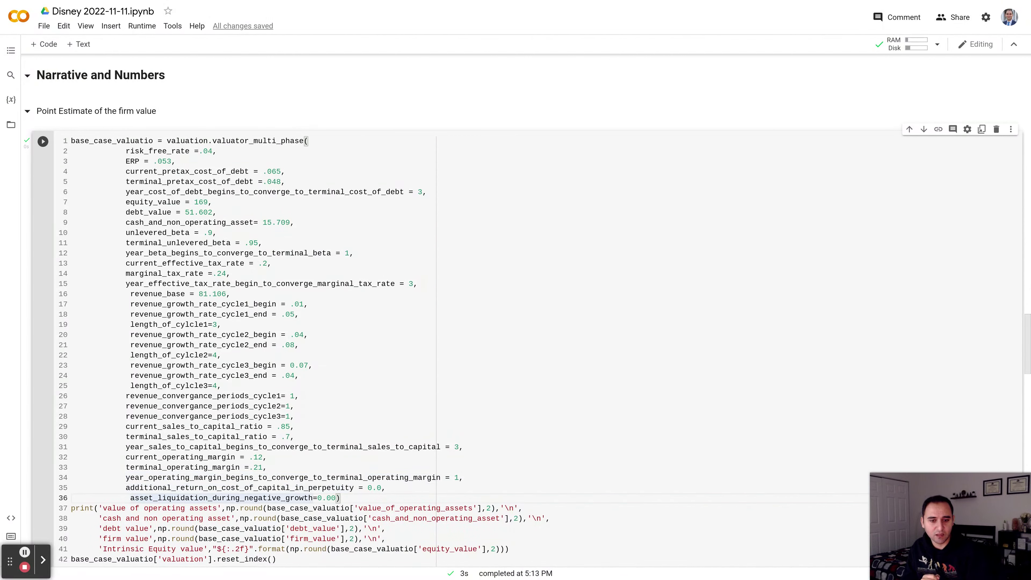
Step: Show the point-estimate output and mark the Intrinsic Equity value line of $117.44
scroll(367, 434, down, 1)
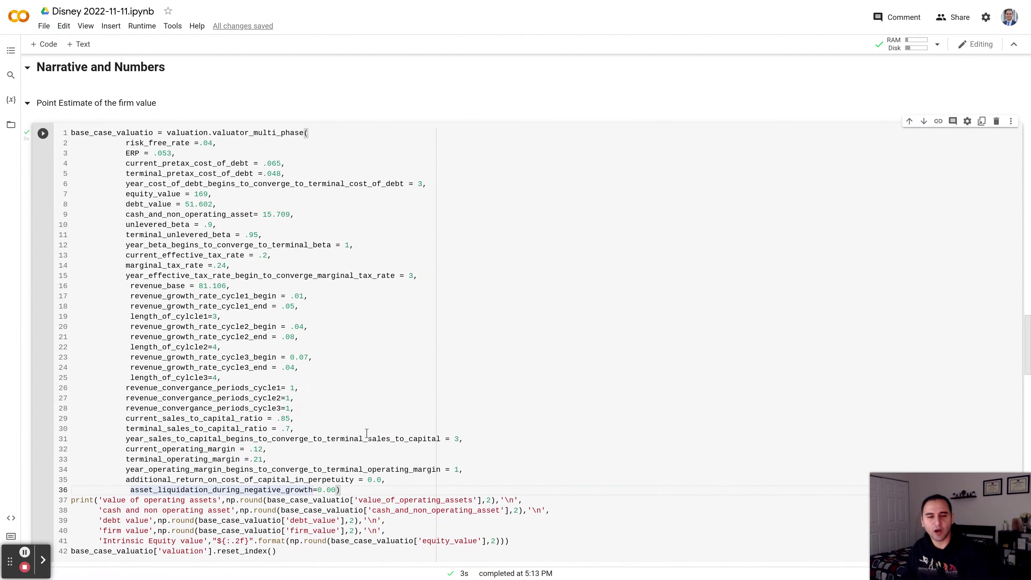
scroll(367, 433, down, 8)
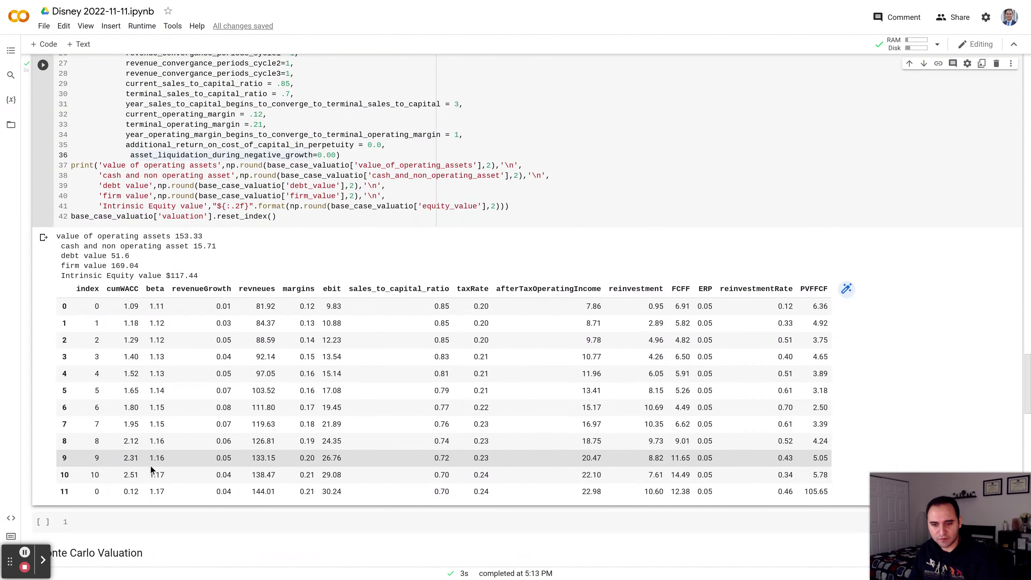
click(91, 491)
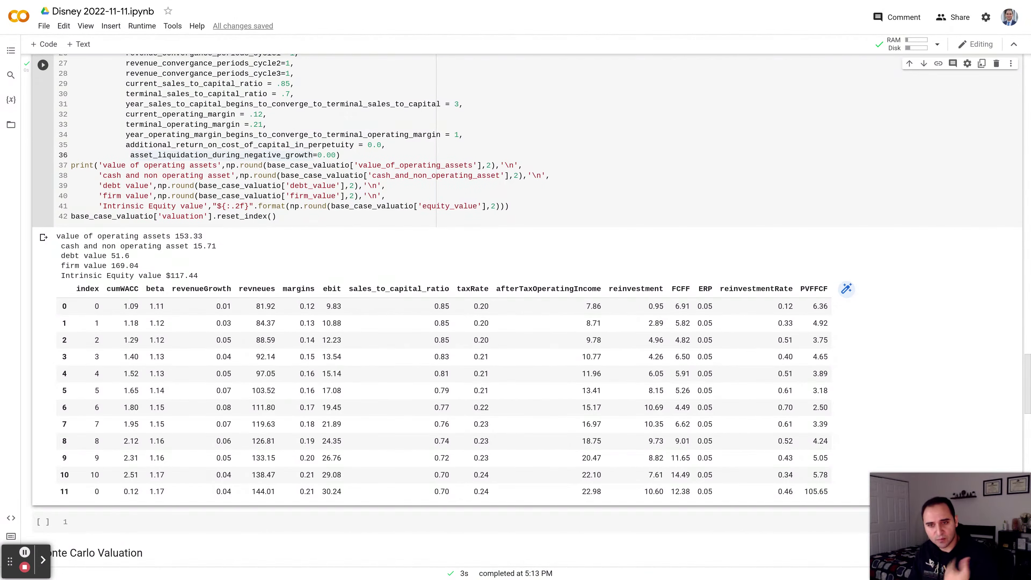
triple_click(195, 275)
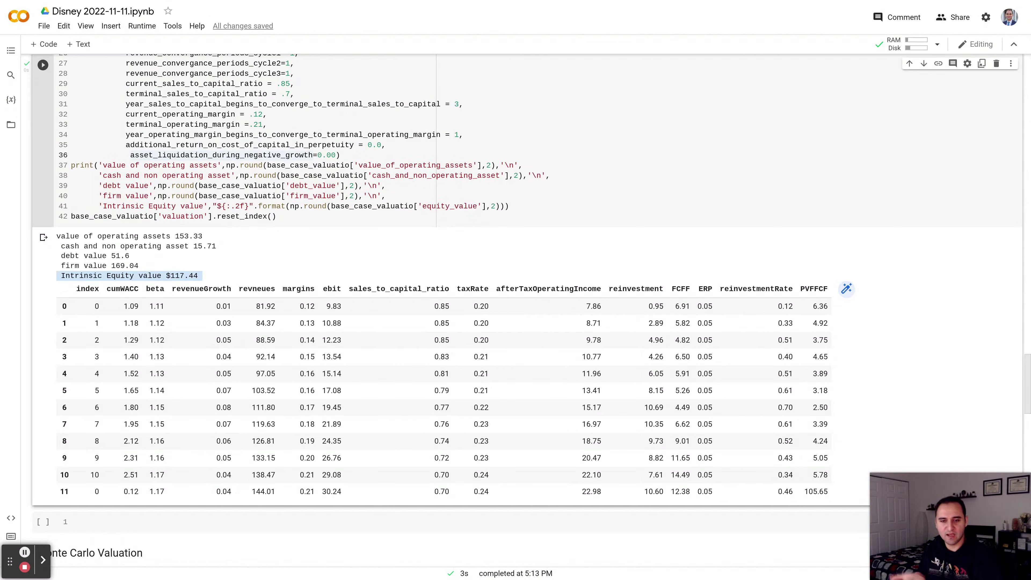
scroll(516, 260, up, 5)
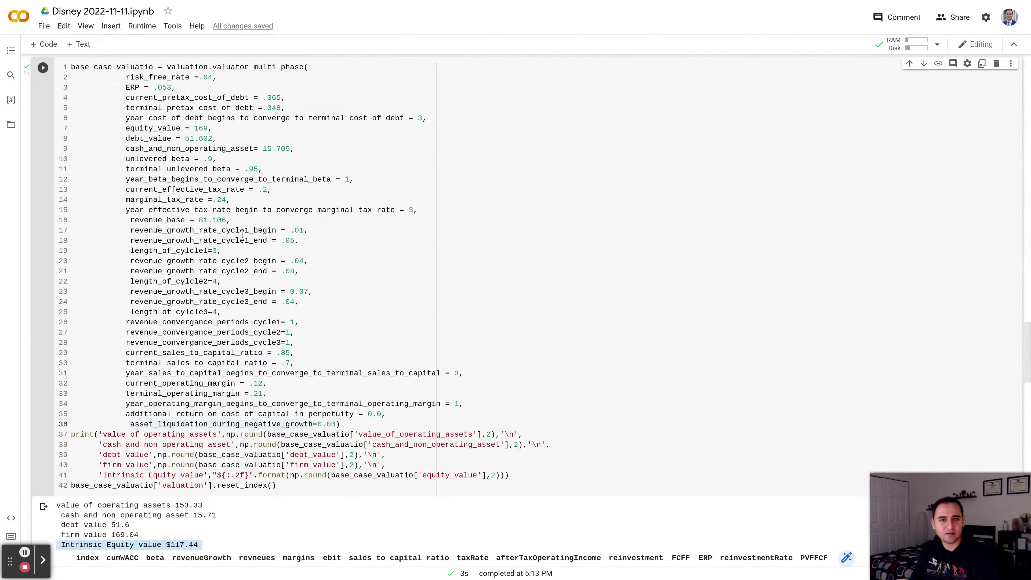
double_click(210, 128)
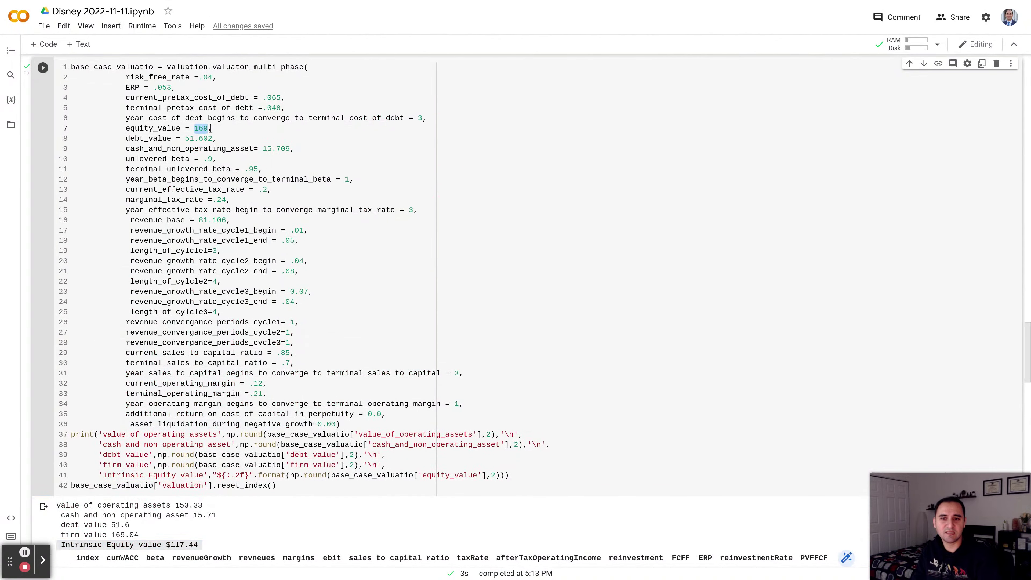
scroll(210, 128, down, 5)
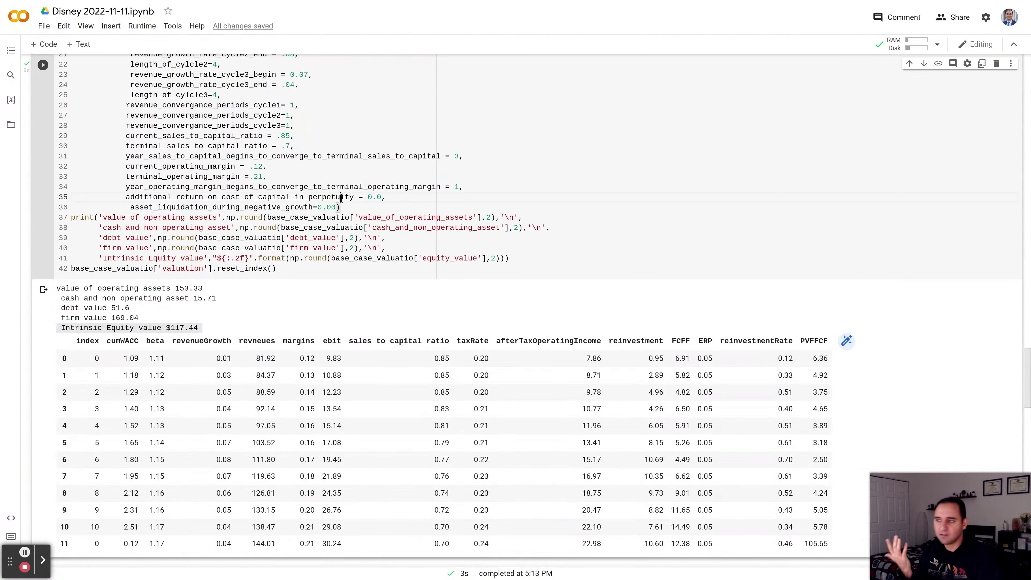
click(342, 197)
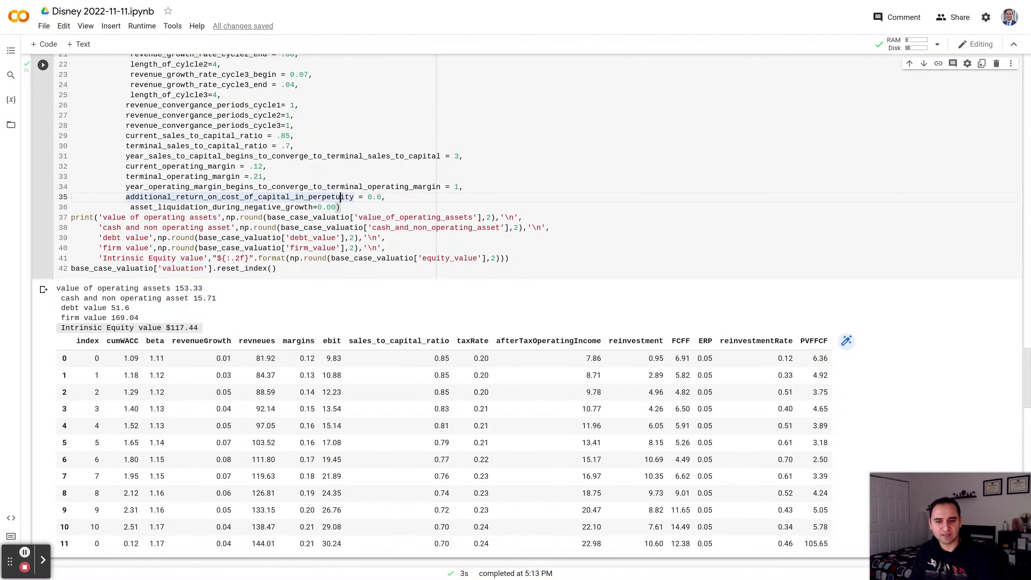
scroll(341, 197, down, 2)
scroll(308, 243, up, 2)
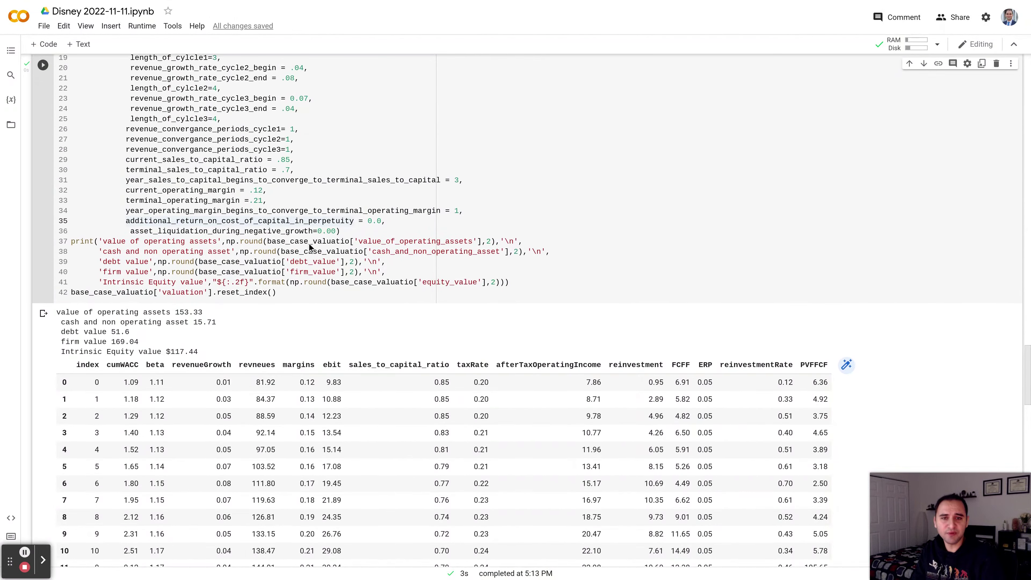
key(Up)
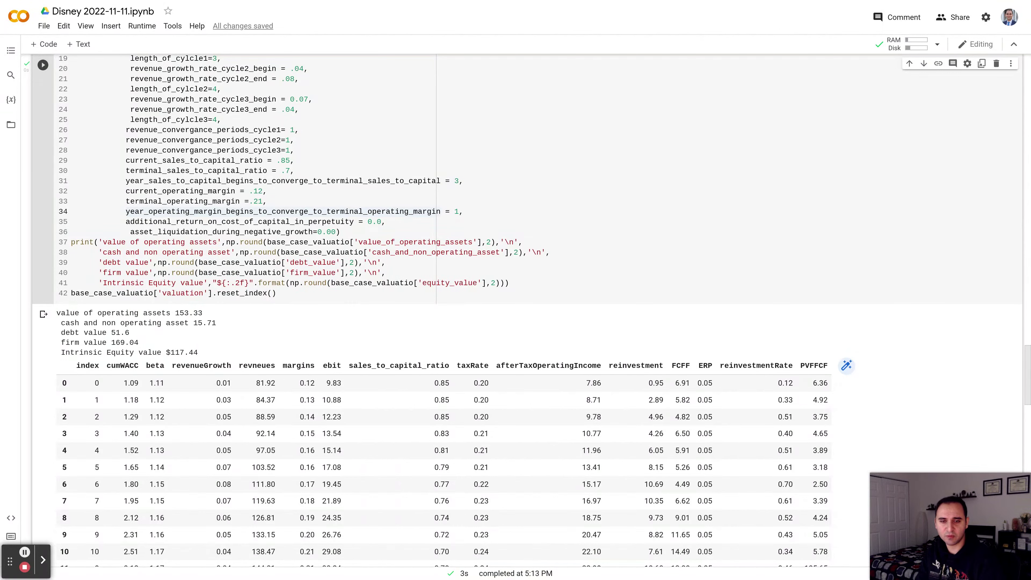
Step: Revisit the fundamentals charts, then return to the point-estimate table with 144.01 terminal-year revenues
scroll(463, 346, up, 20)
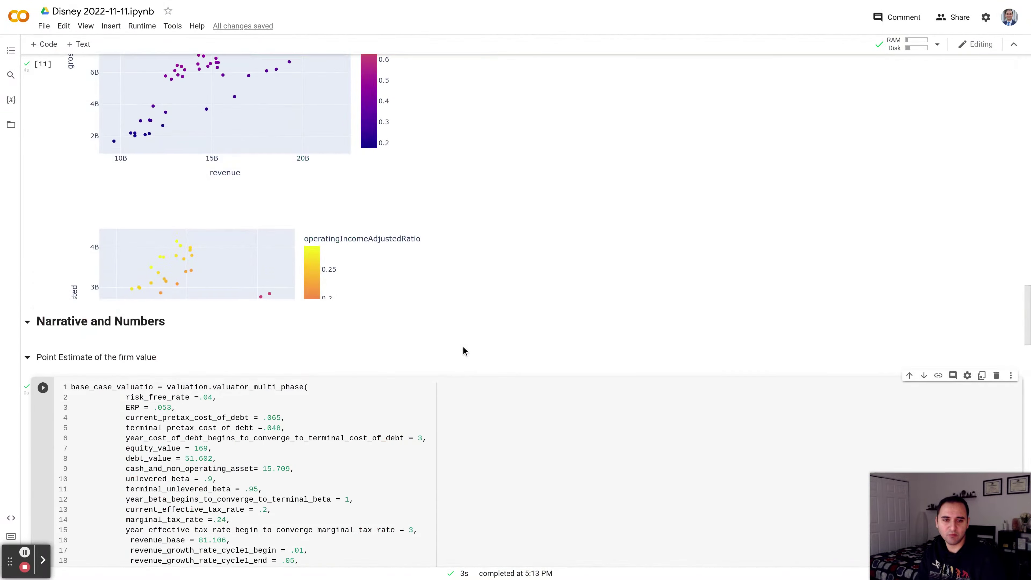
scroll(463, 347, down, 7)
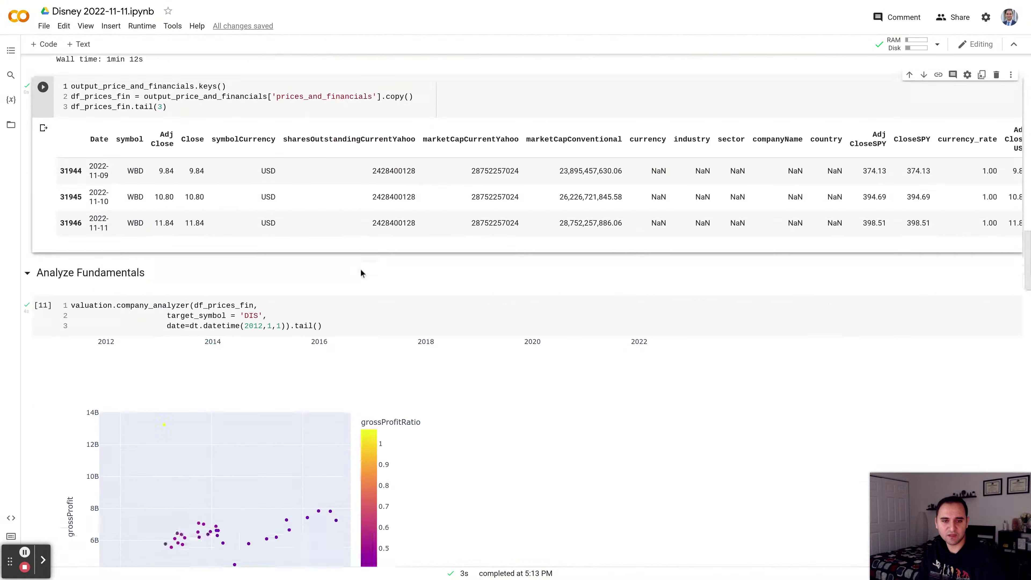
scroll(625, 352, down, 5)
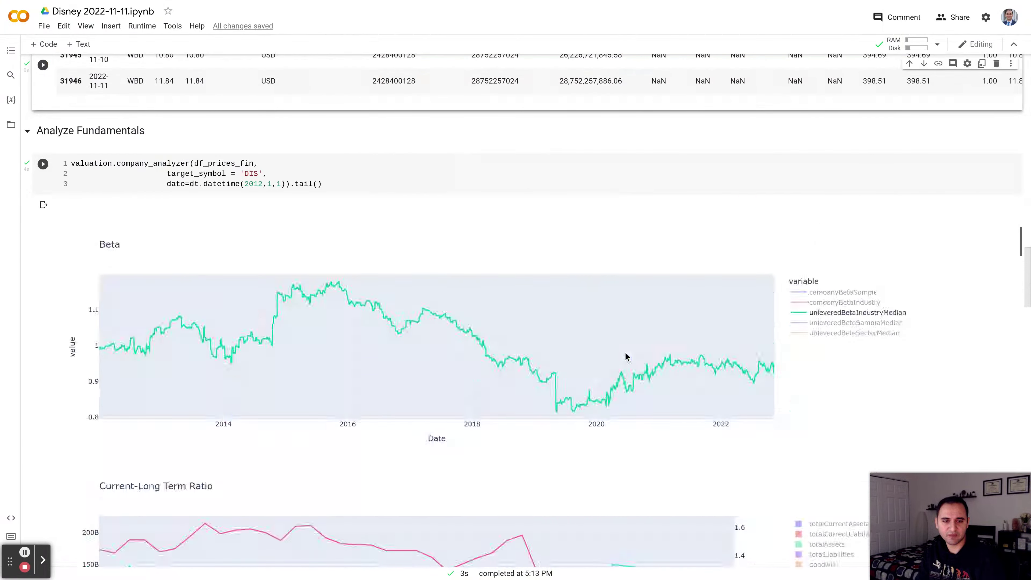
scroll(625, 356, down, 10)
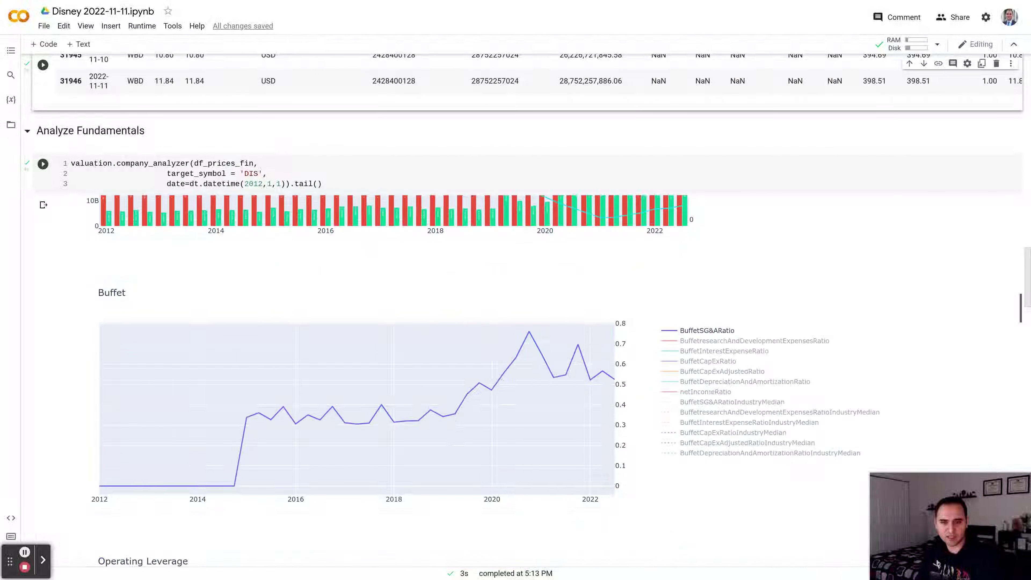
mouse_move(478, 378)
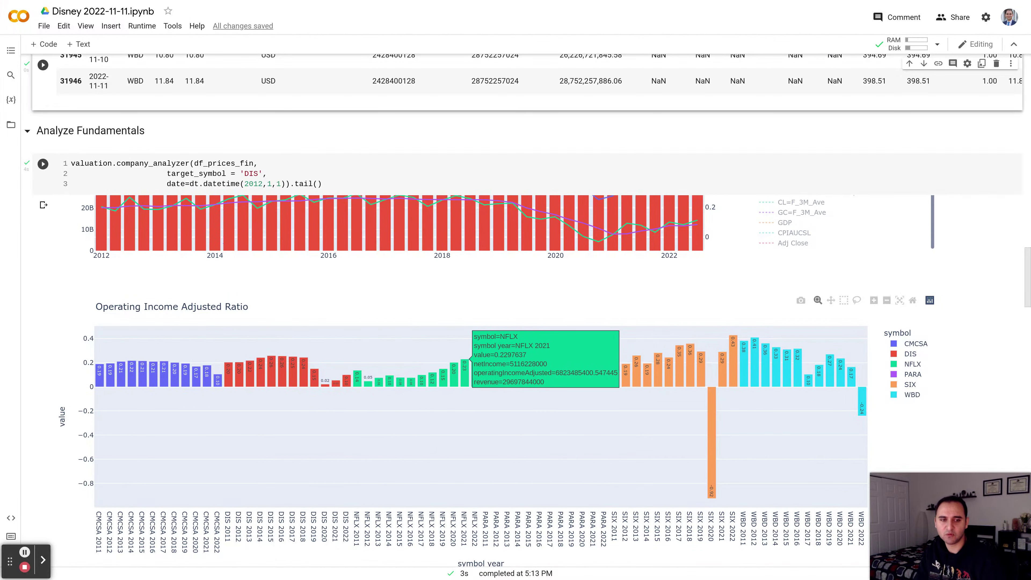
scroll(528, 310, down, 20)
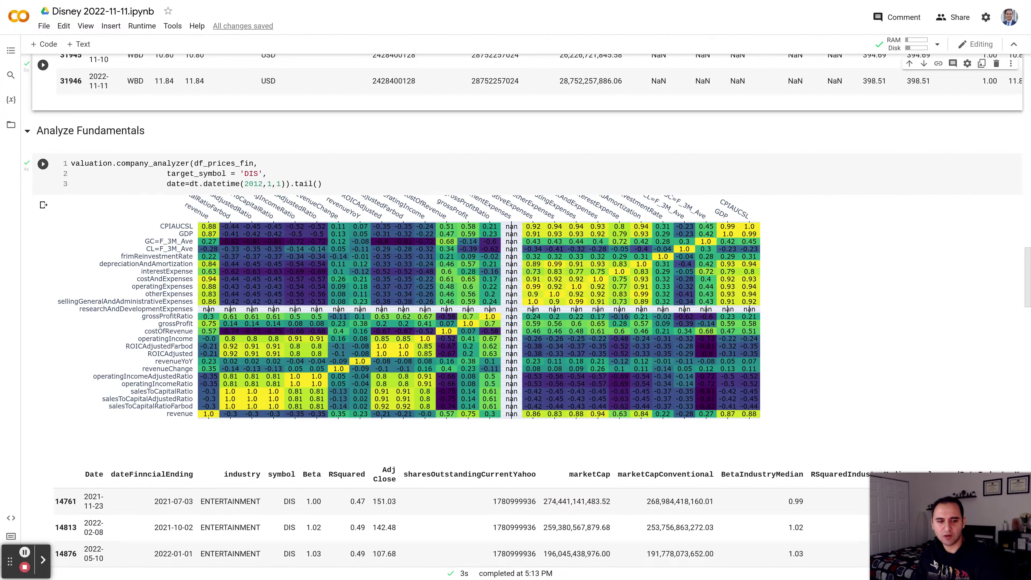
scroll(528, 310, down, 1)
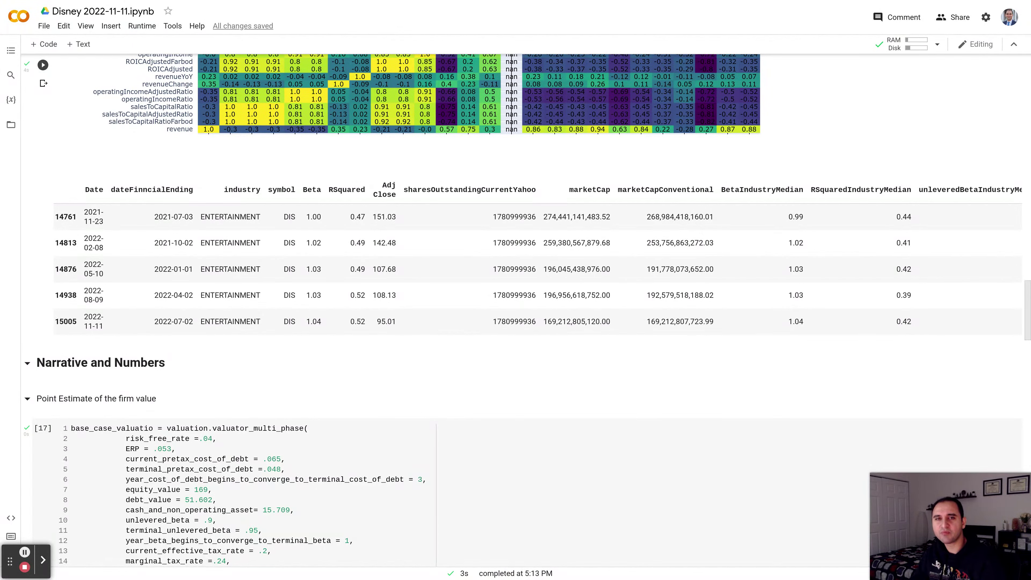
scroll(398, 363, down, 15)
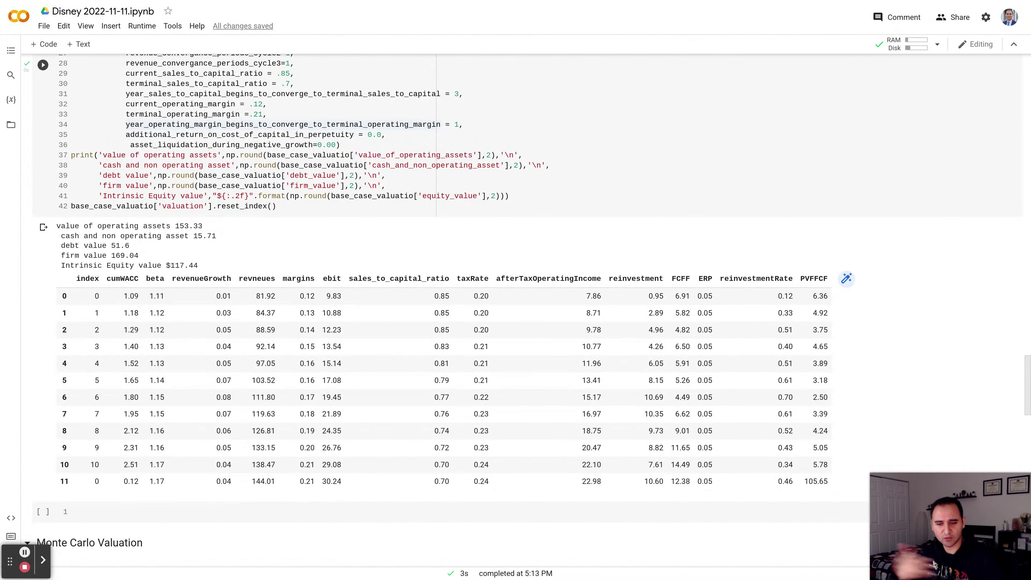
Step: Scroll to the Monte Carlo Valuation cell, with inputs like risk_free_rate = ot.Normal(0.038, .001), and click into it
scroll(522, 316, down, 3)
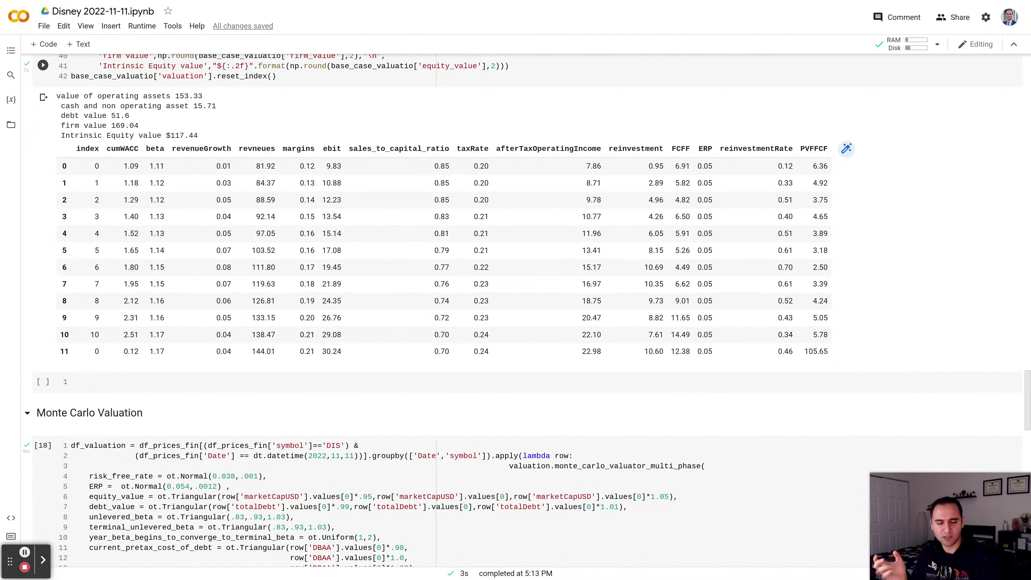
scroll(528, 310, down, 6)
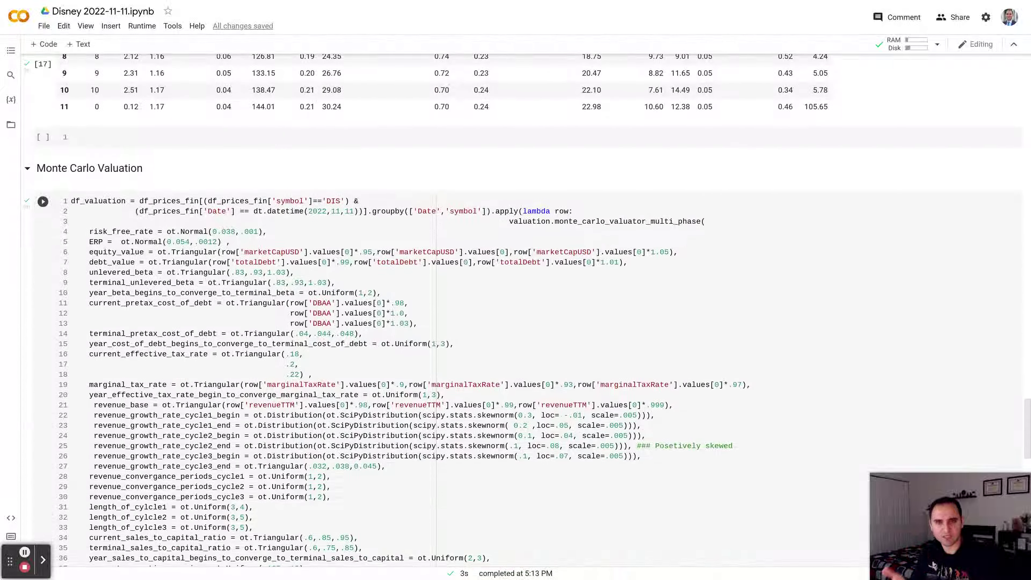
click(398, 364)
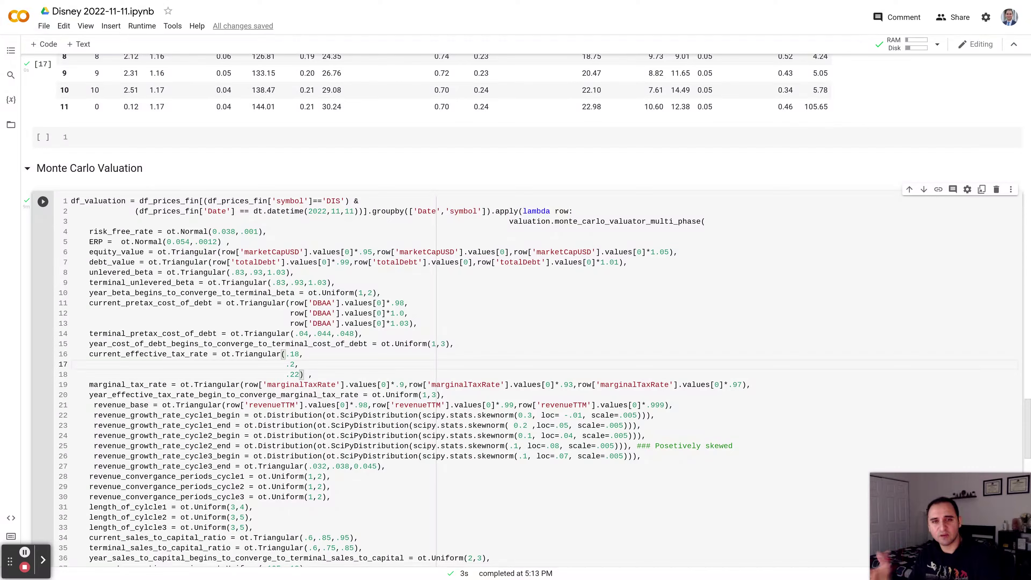
Step: Highlight the terminal operating margin distribution and the remaining assumption lines 38 to 48
scroll(339, 370, down, 5)
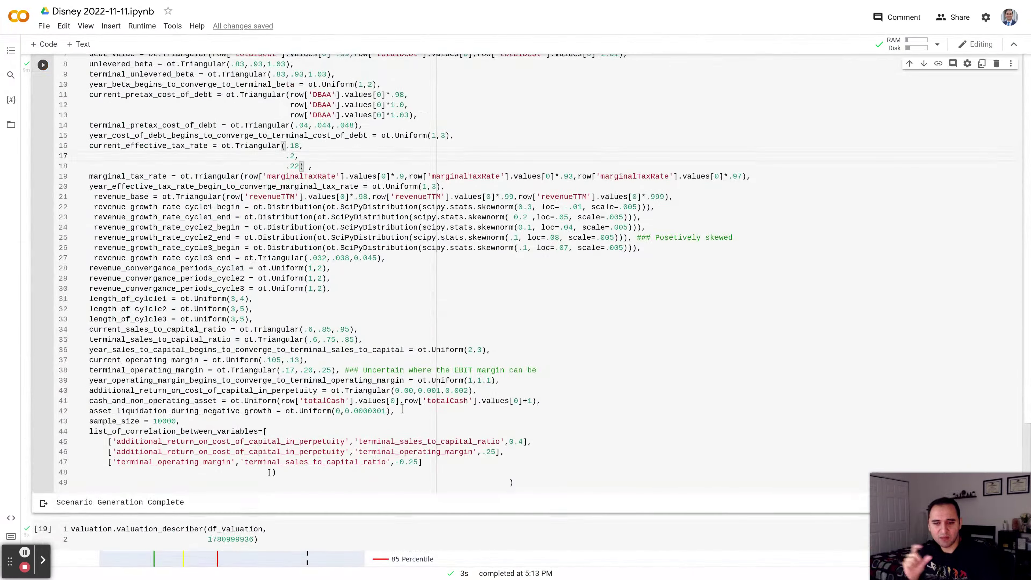
drag(340, 370, 217, 370)
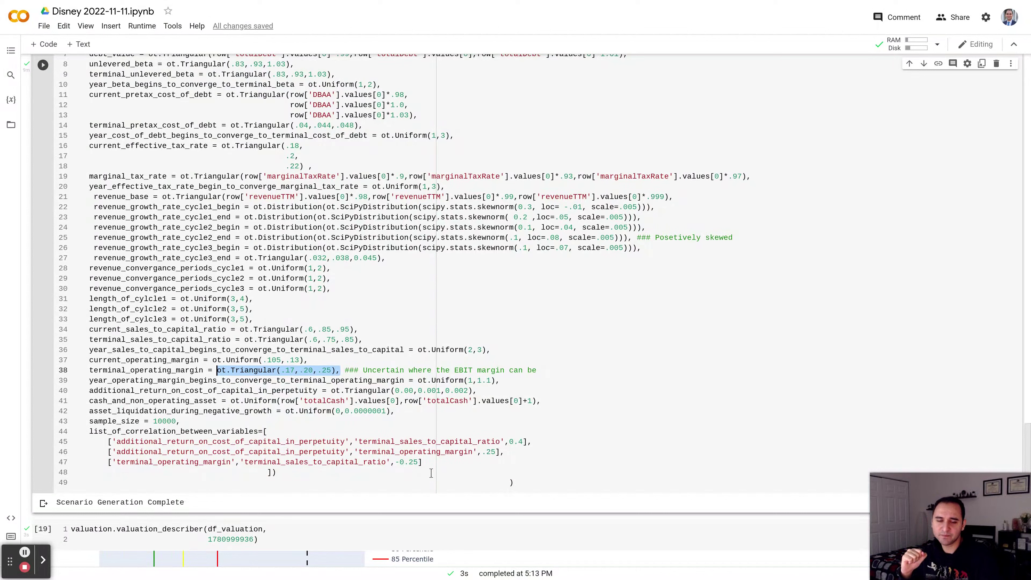
drag(431, 473, 297, 373)
click(296, 372)
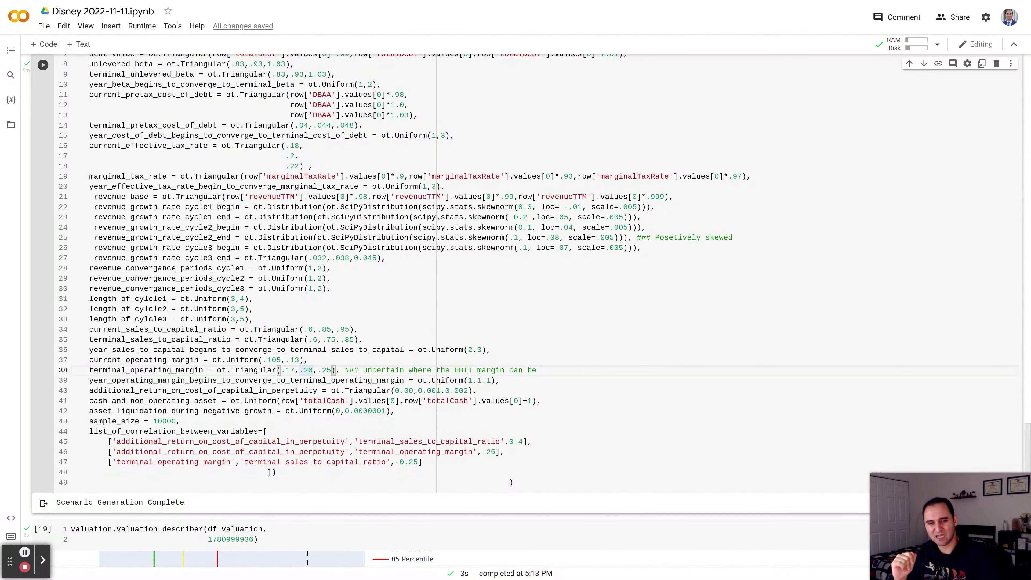
Step: Highlight the margin, cash and sales-to-capital assumptions, then show the Market Cap histogram with median 62.65
shift+click(398, 411)
click(398, 411)
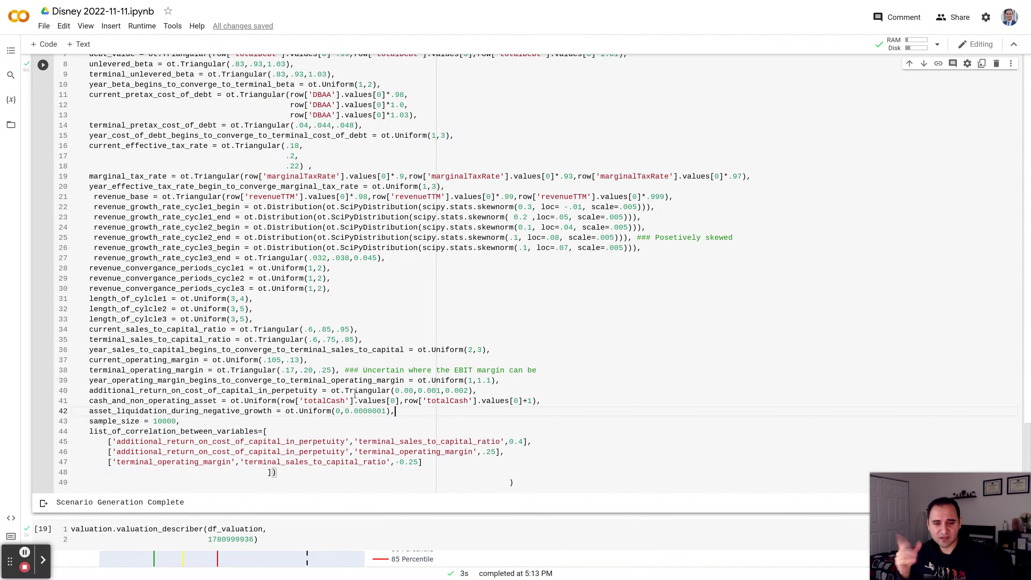
drag(304, 350, 301, 360)
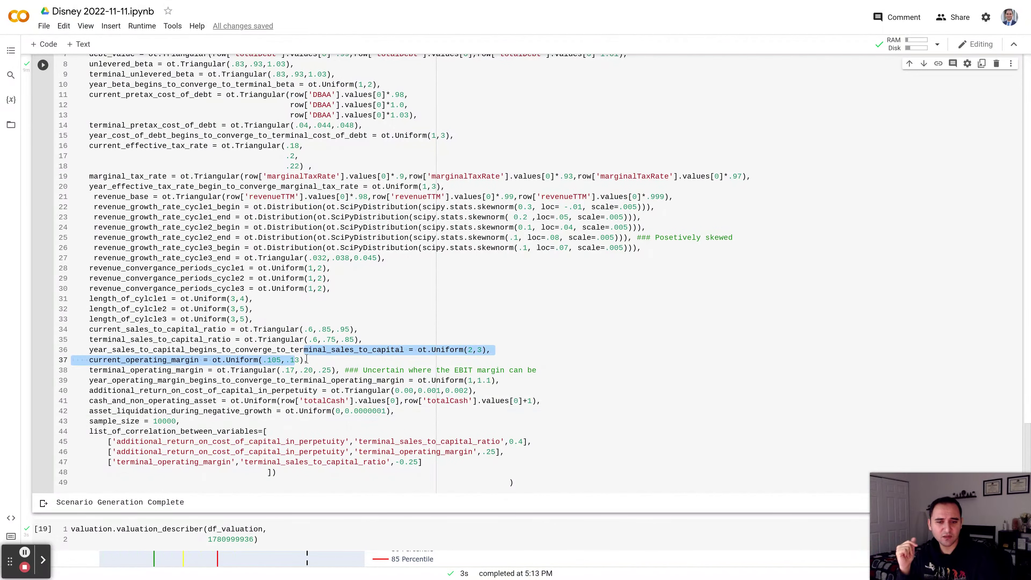
click(307, 359)
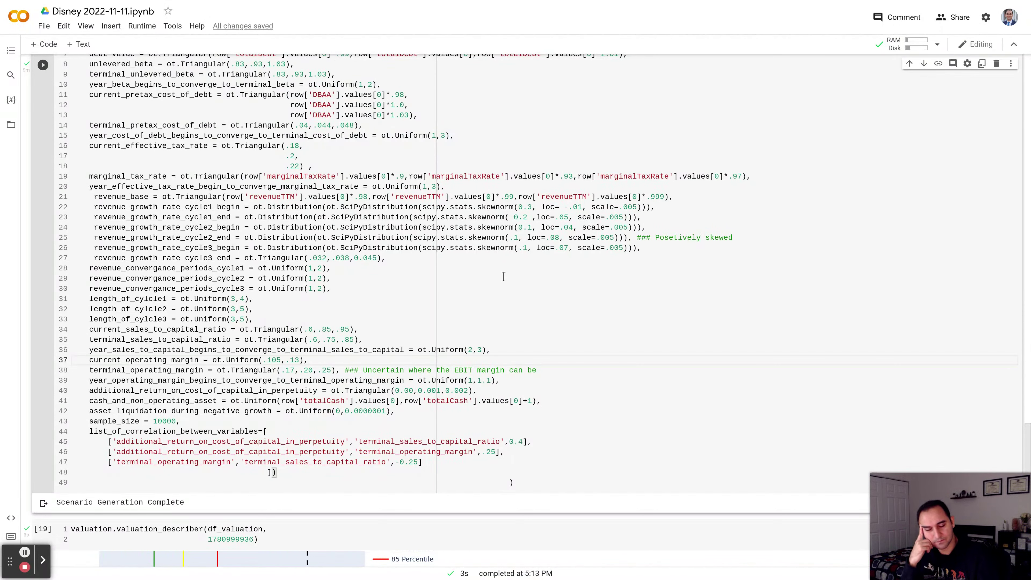
scroll(503, 277, down, 12)
scroll(504, 276, up, 4)
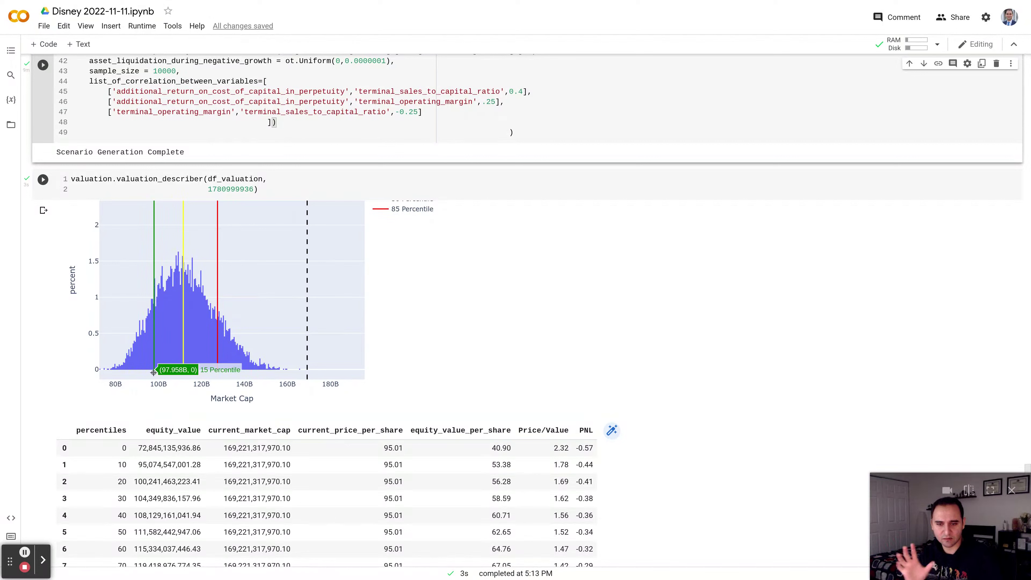
Step: Point out the 10000 sample size and show the full percentile table, topping out at 93.10 per share
double_click(166, 70)
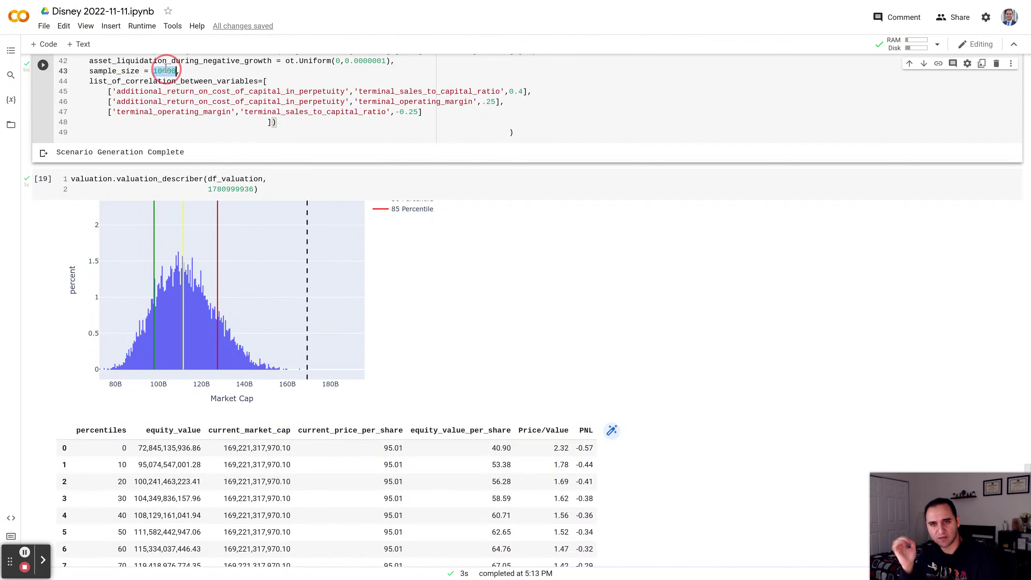
click(322, 181)
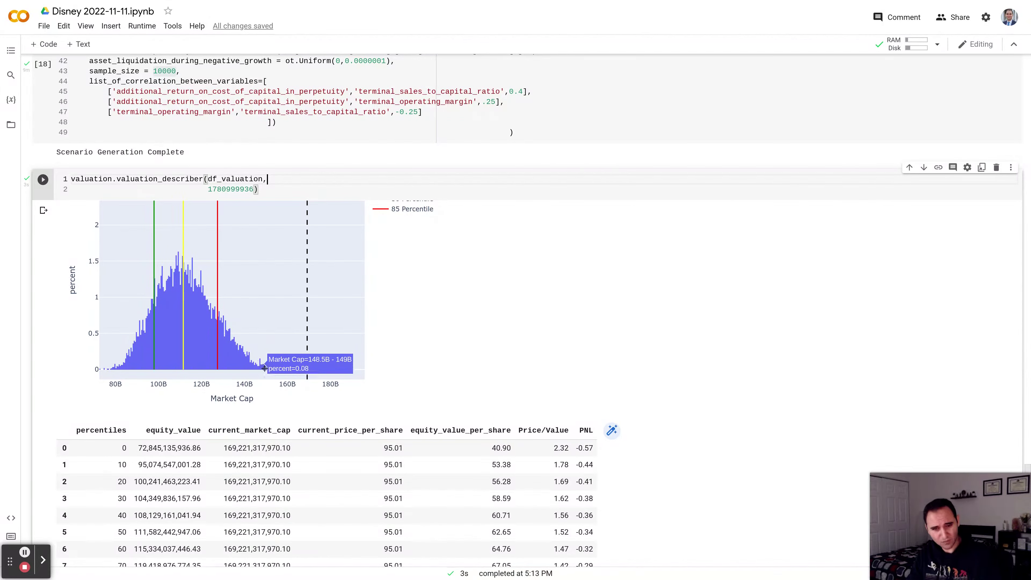
scroll(266, 369, up, 4)
scroll(266, 368, down, 7)
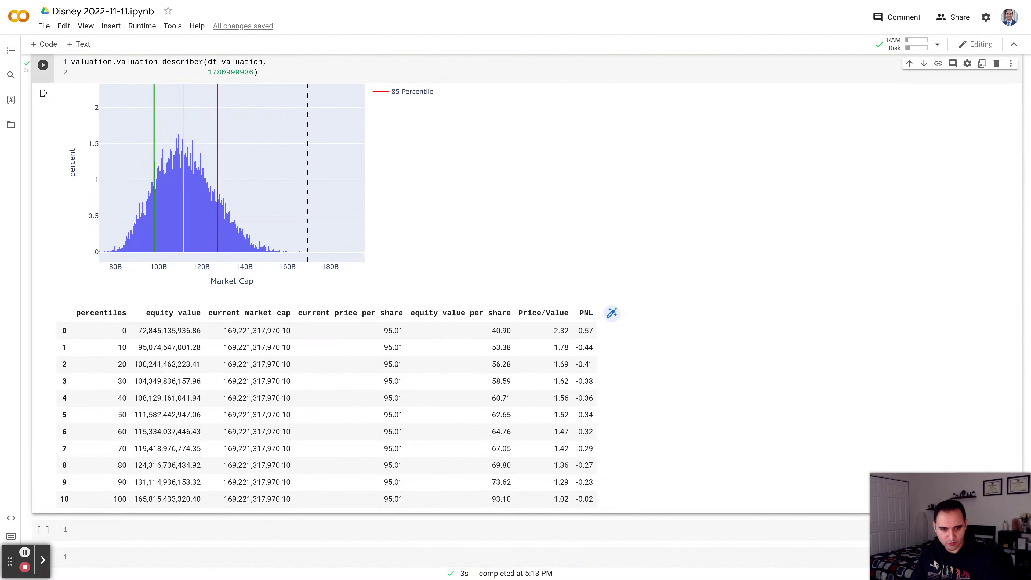